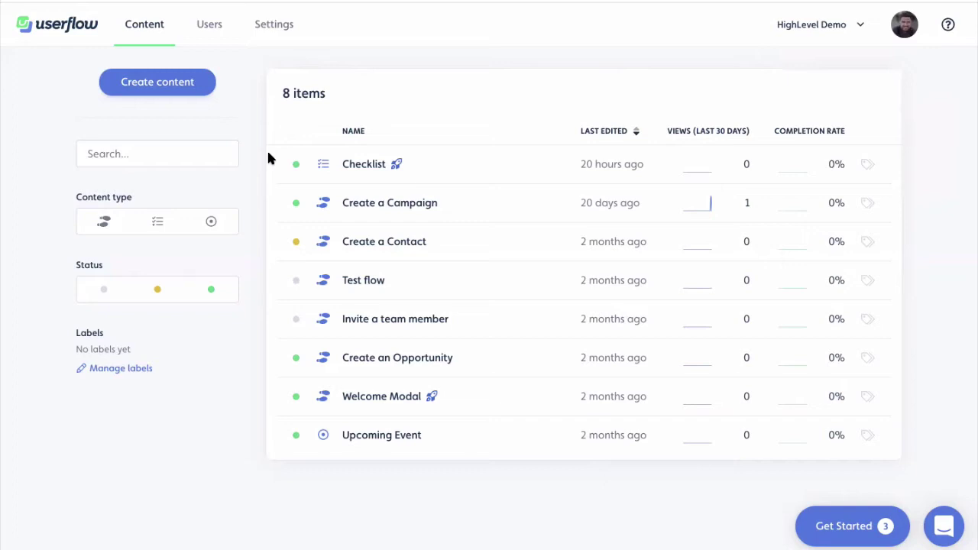
# Bring up the GoHighLevel dashboard tab, where the Userflow welcome modal appears.
pyautogui.moveTo(115, 1)
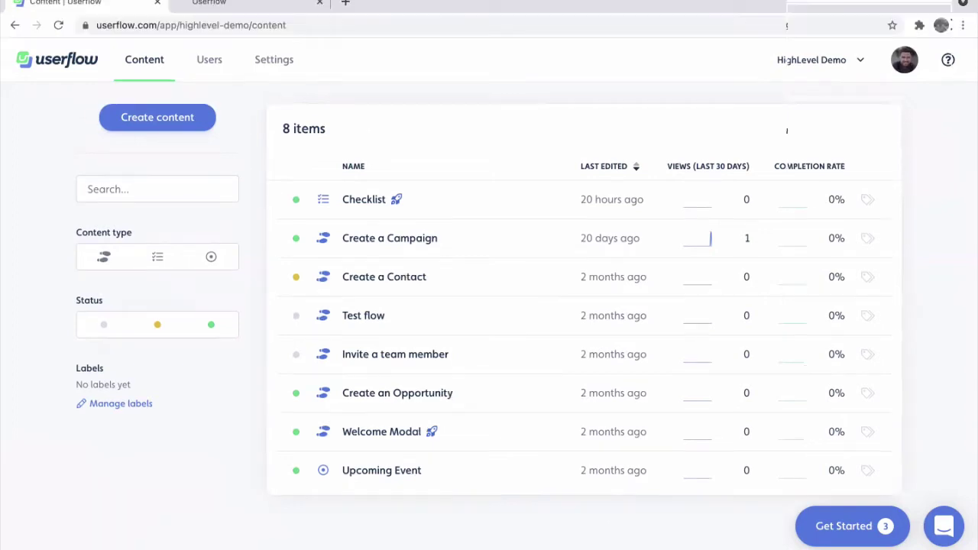
pyautogui.click(213, 3)
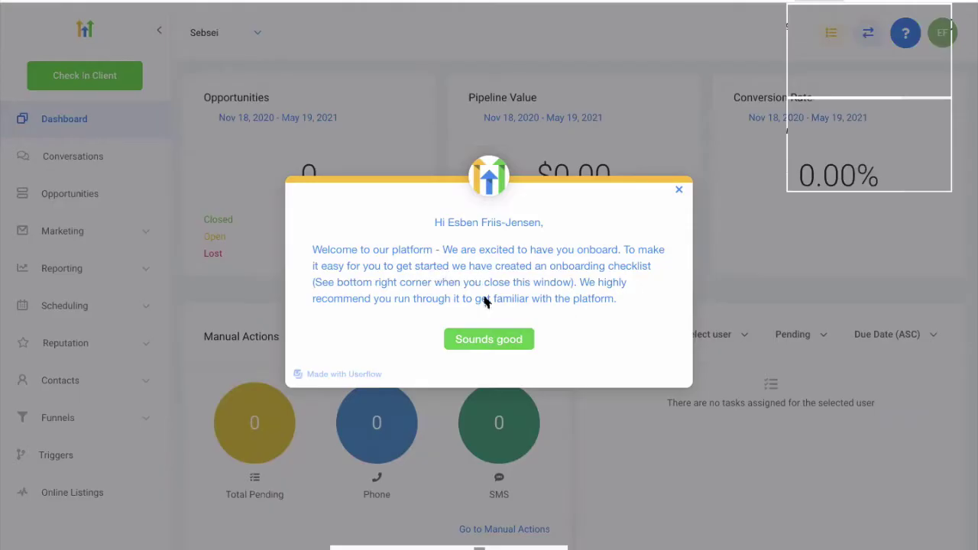
# Accept the welcome message, close and reopen the Get started checklist, then start Create a Contact.
pyautogui.click(489, 339)
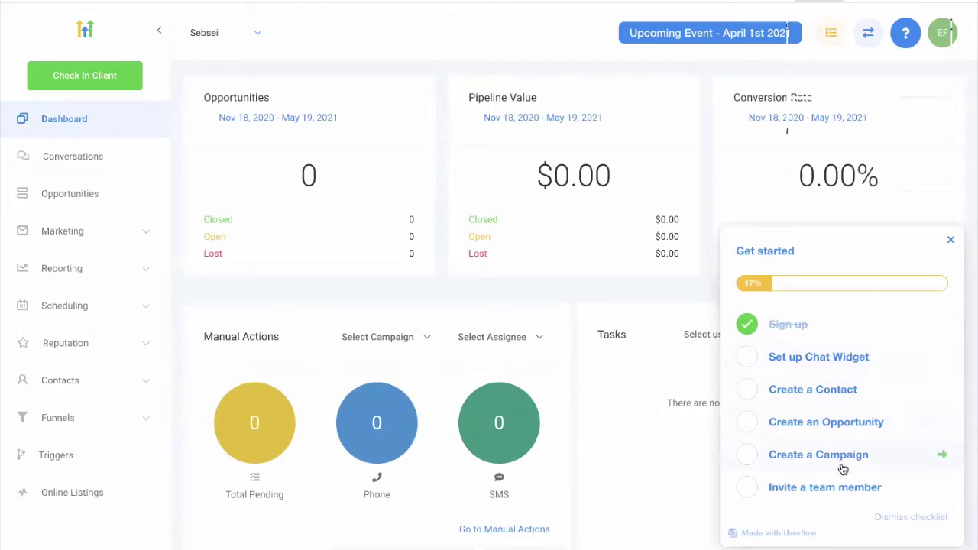
pyautogui.click(953, 242)
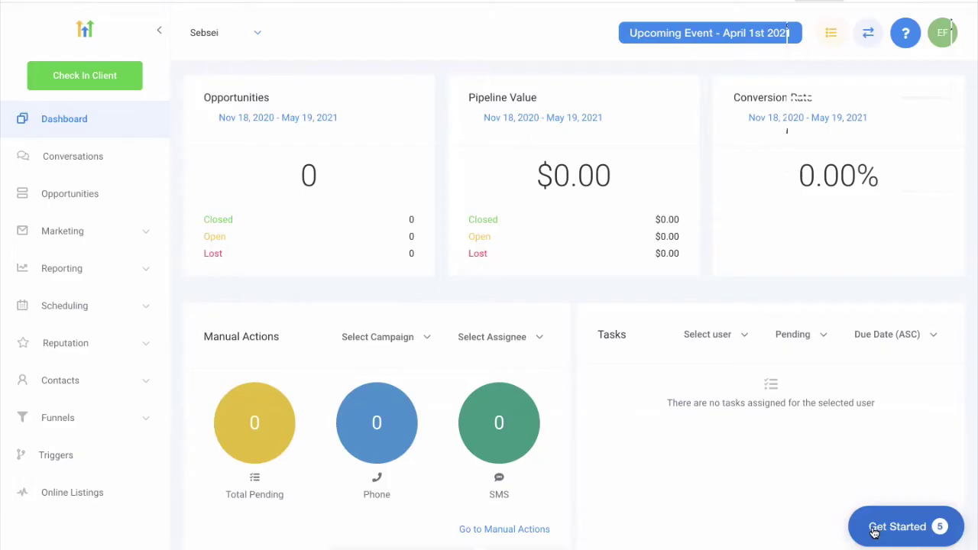
pyautogui.click(875, 532)
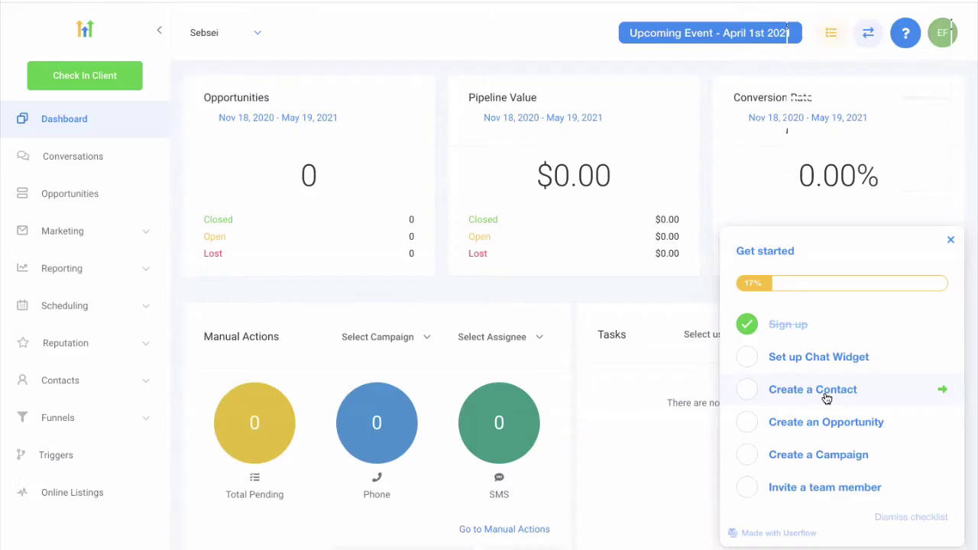
pyautogui.click(826, 398)
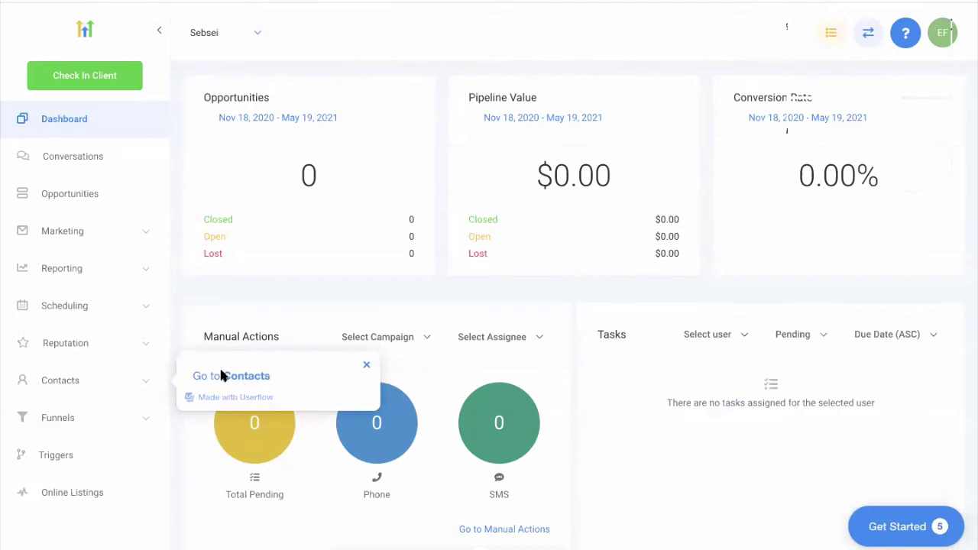
# Go to Contacts > Smart lists and start a new contact.
pyautogui.click(81, 386)
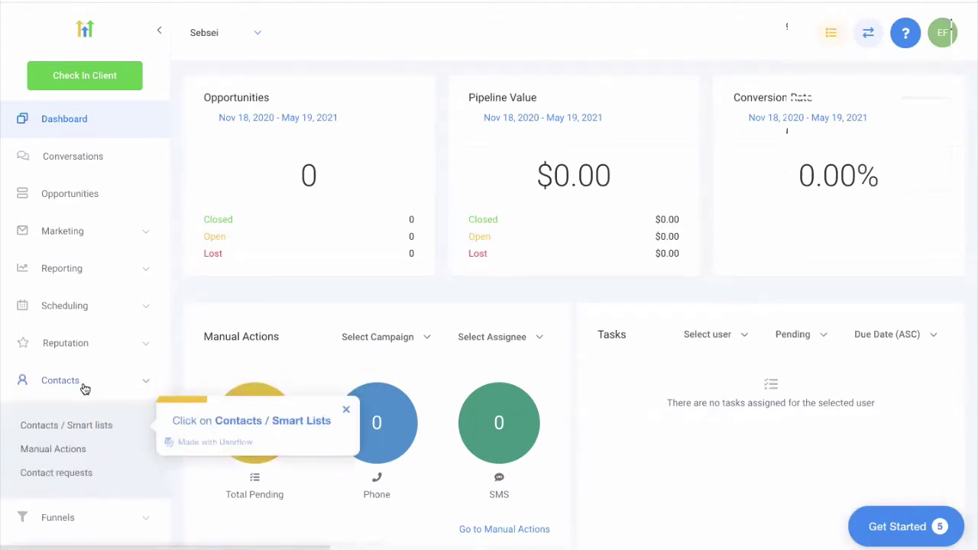
pyautogui.click(90, 434)
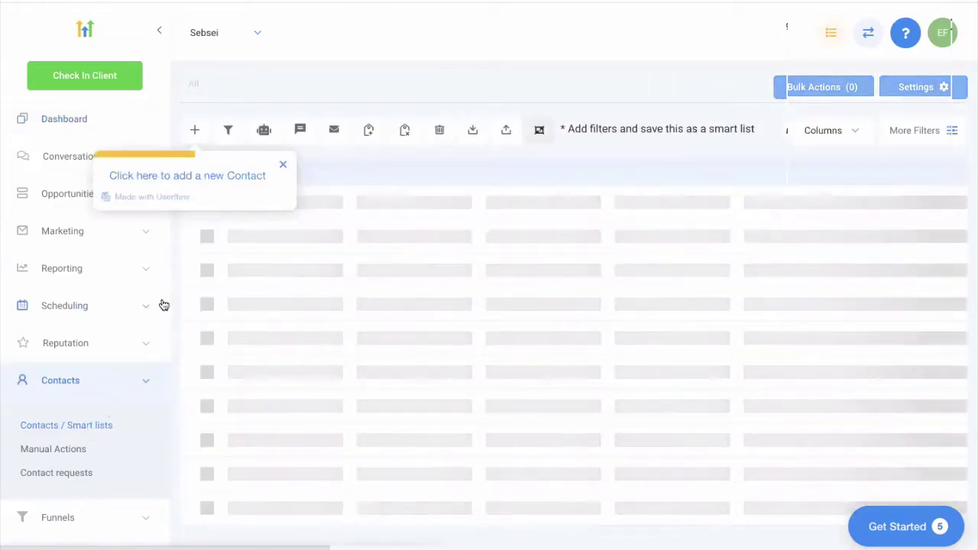
pyautogui.click(194, 132)
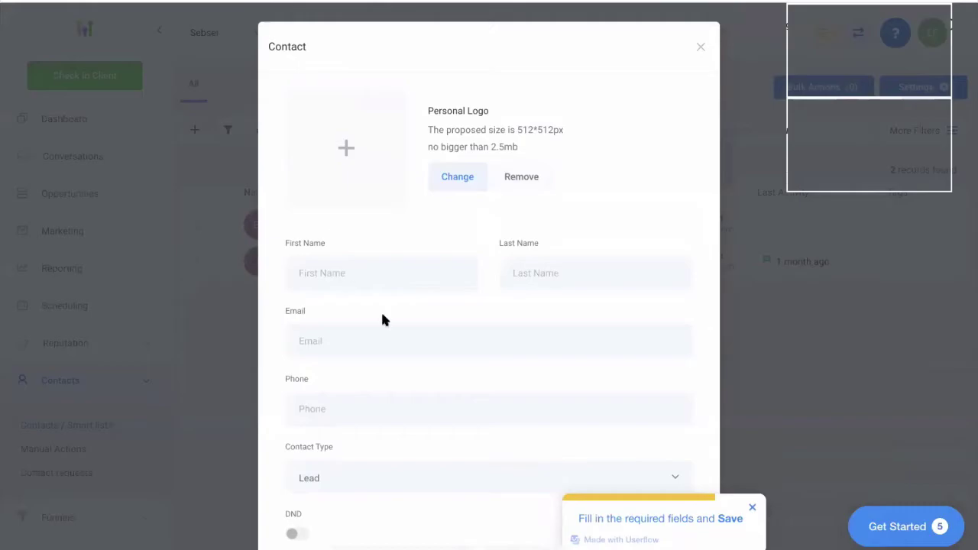
pyautogui.scroll(-1, 399, 327)
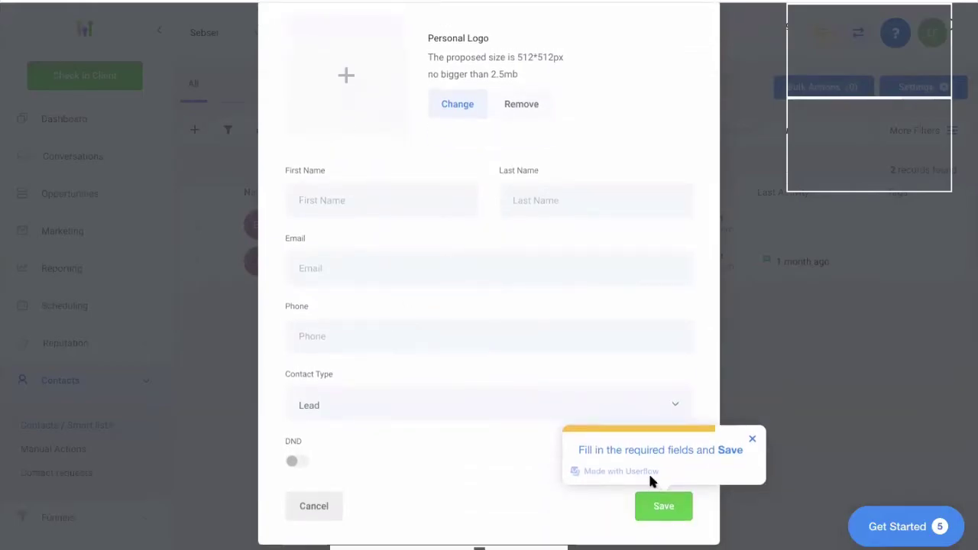
# Enter the contact's first name, last name and email, save, and acknowledge the congratulations.
pyautogui.click(374, 201)
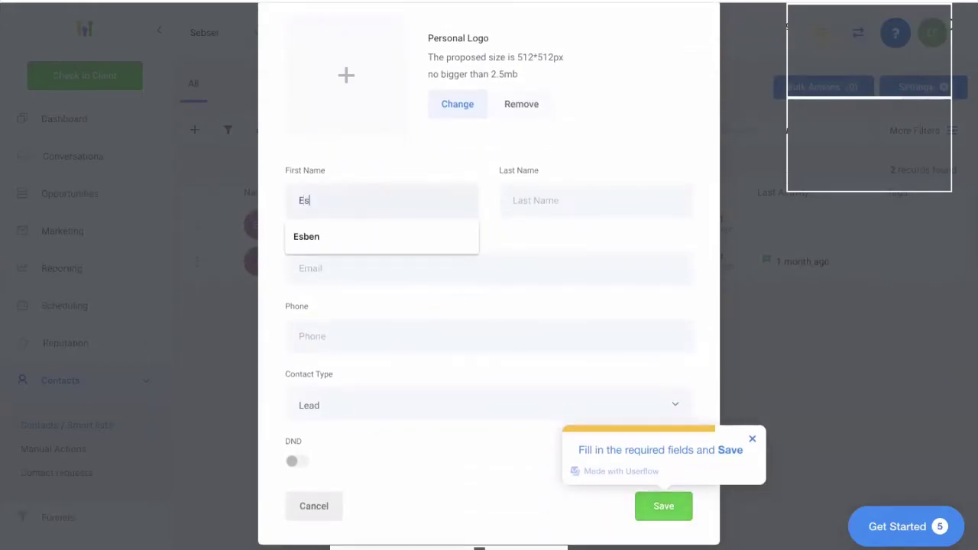
pyautogui.click(596, 200)
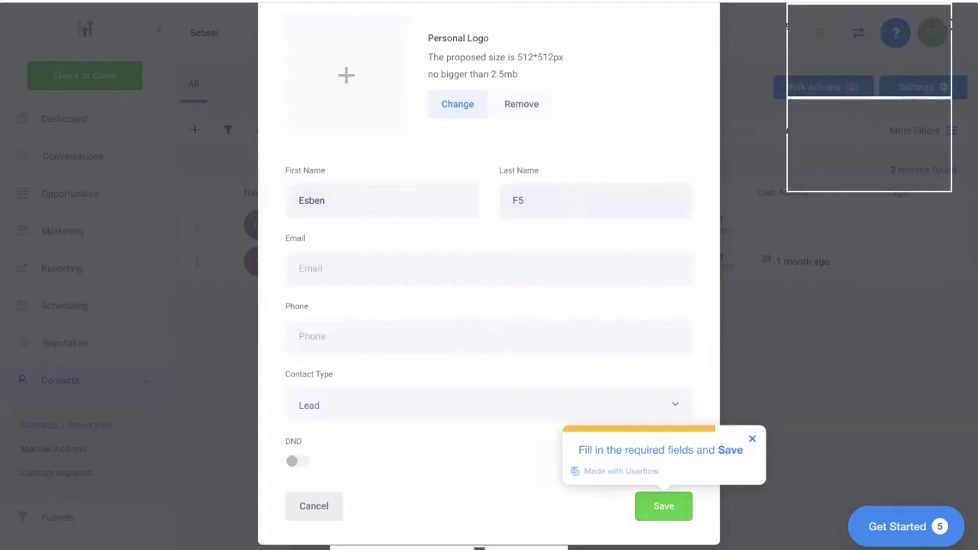
pyautogui.press('Down')
pyautogui.press('Tab')
pyautogui.write('esben')
pyautogui.press('Down')
pyautogui.press('Tab')
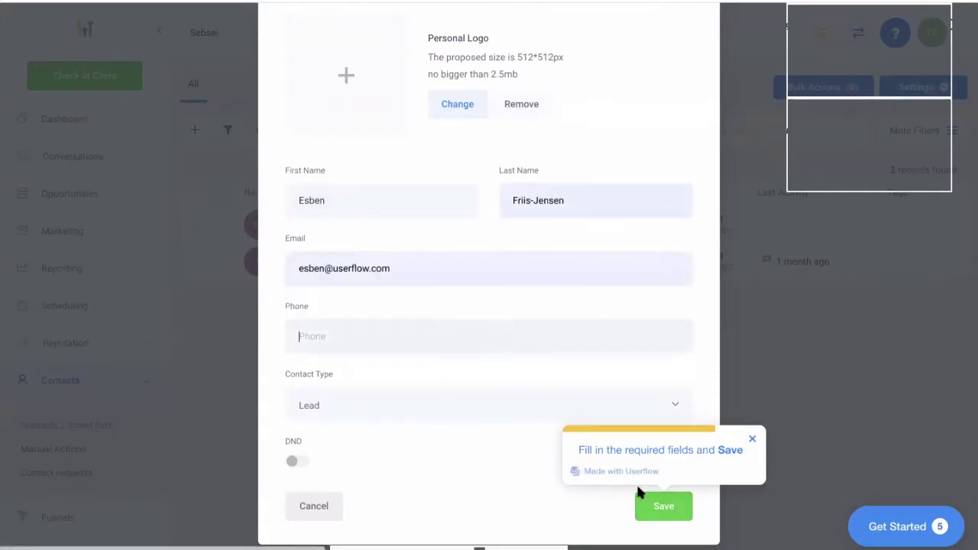
pyautogui.click(664, 503)
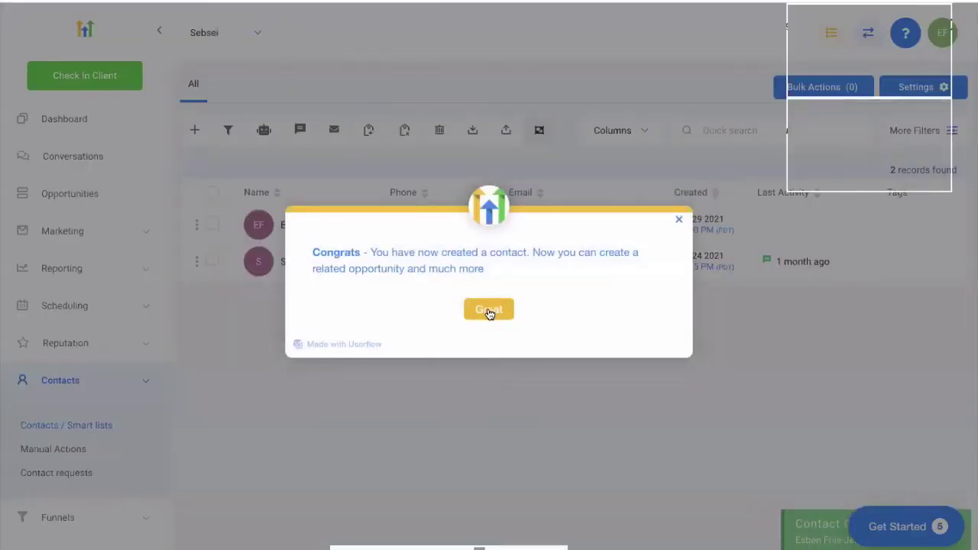
pyautogui.click(489, 311)
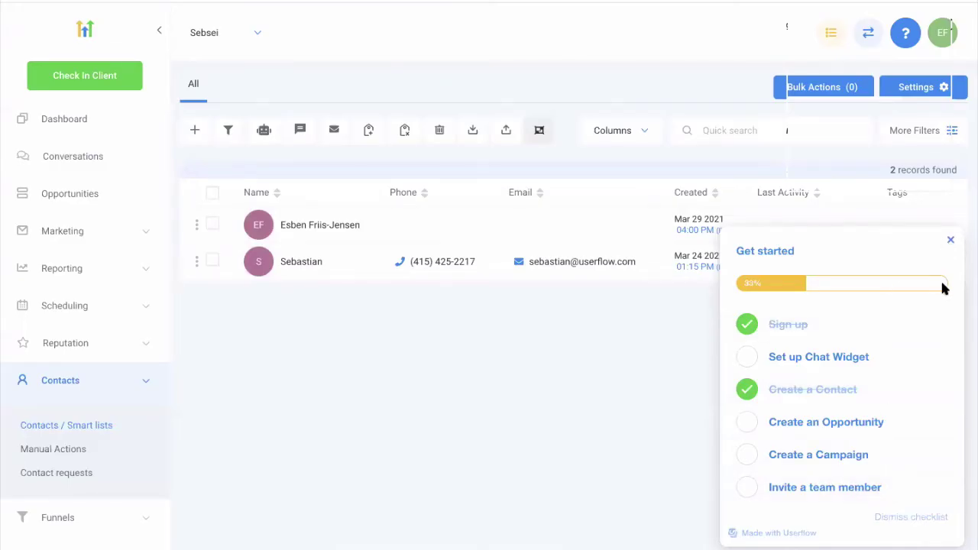
# Close the Get started checklist, leaving it at 33% with four tasks open.
pyautogui.click(951, 242)
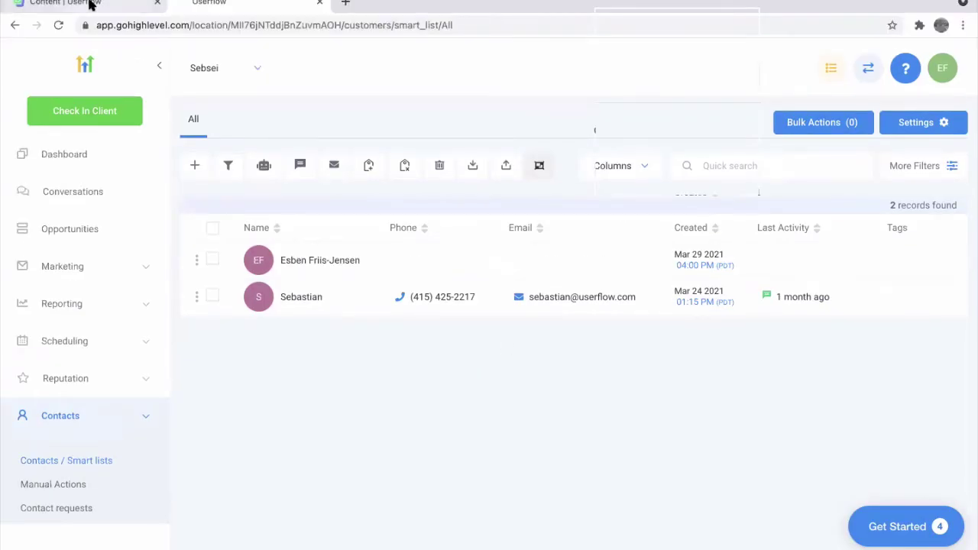
# Back in Userflow, filter content to Launchers and open the Upcoming Event launcher.
pyautogui.click(91, 2)
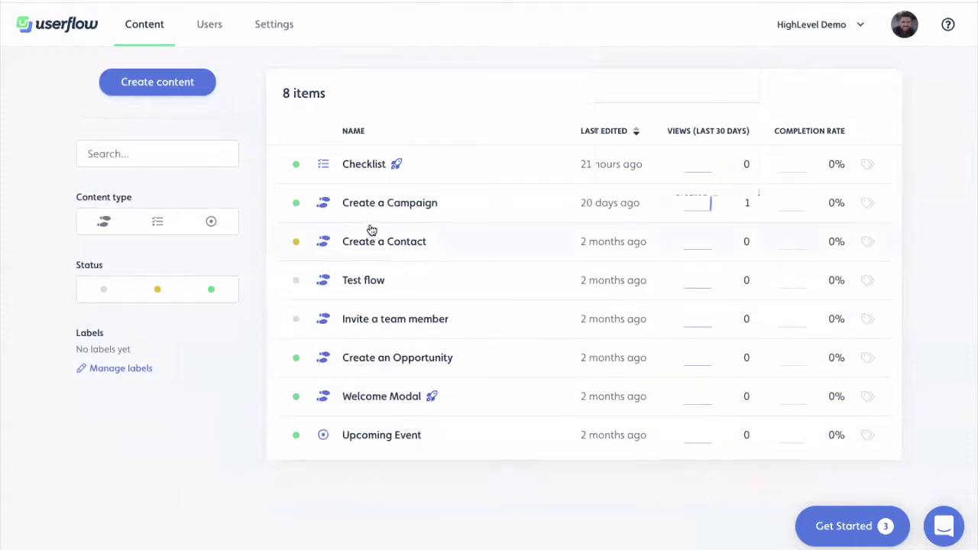
pyautogui.click(217, 225)
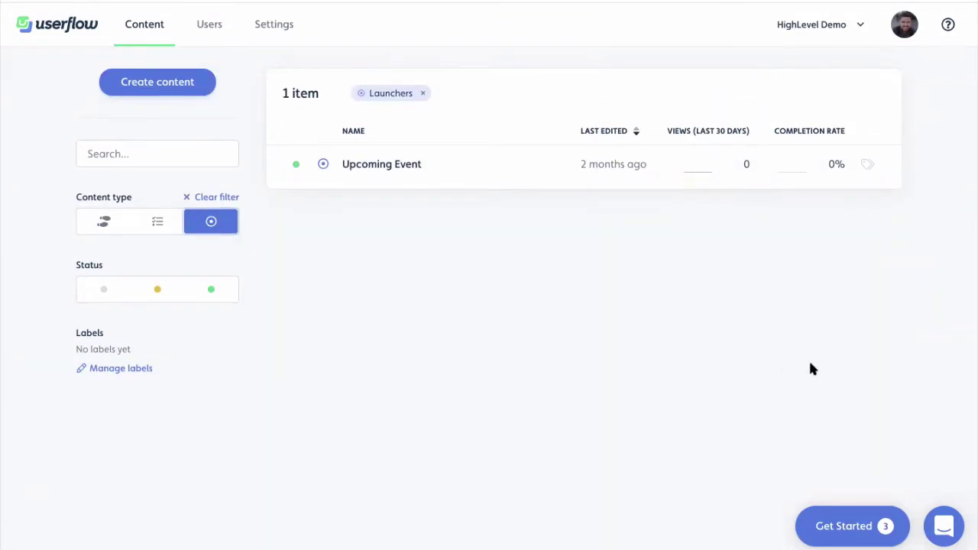
pyautogui.click(404, 167)
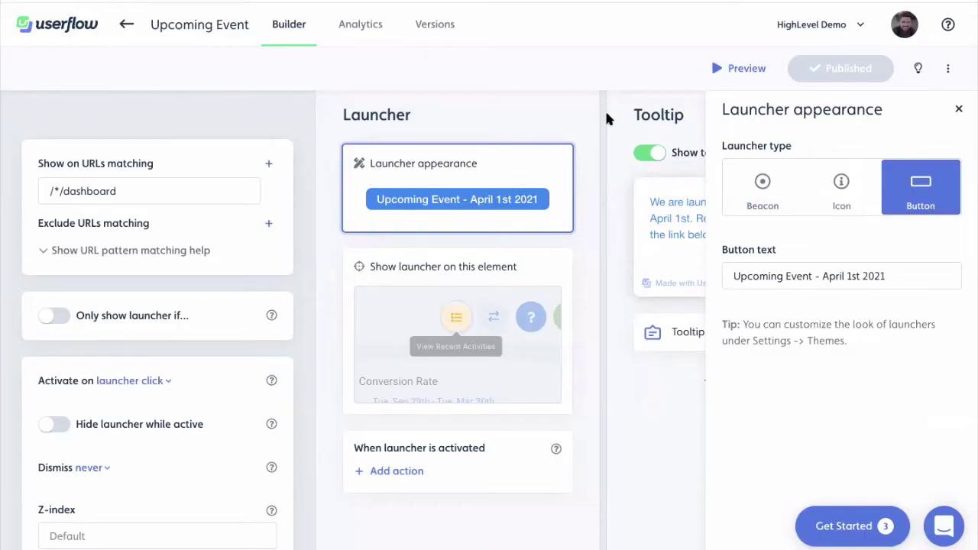
# Preview the Upcoming Event launcher in HighLevel, close the checklist, and open its announcement tooltip.
pyautogui.click(746, 70)
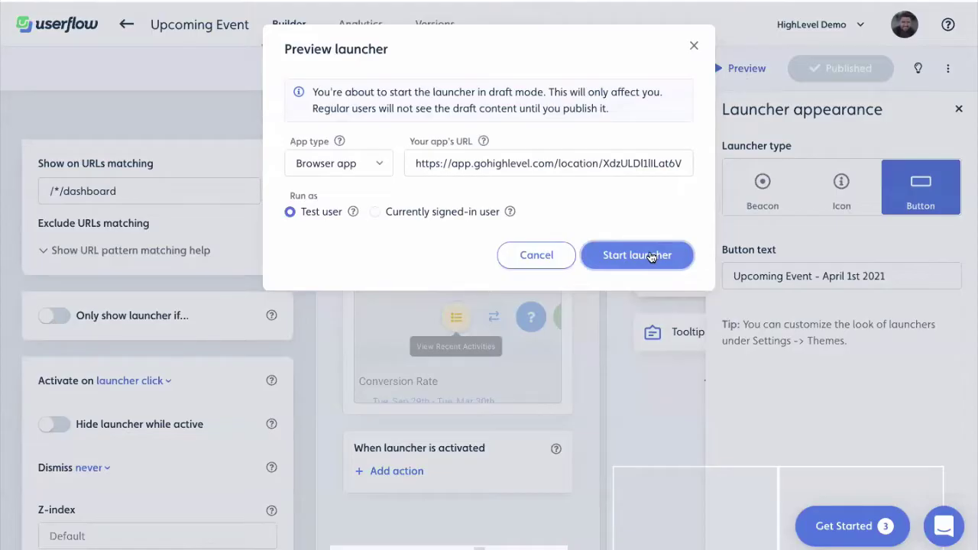
pyautogui.click(649, 253)
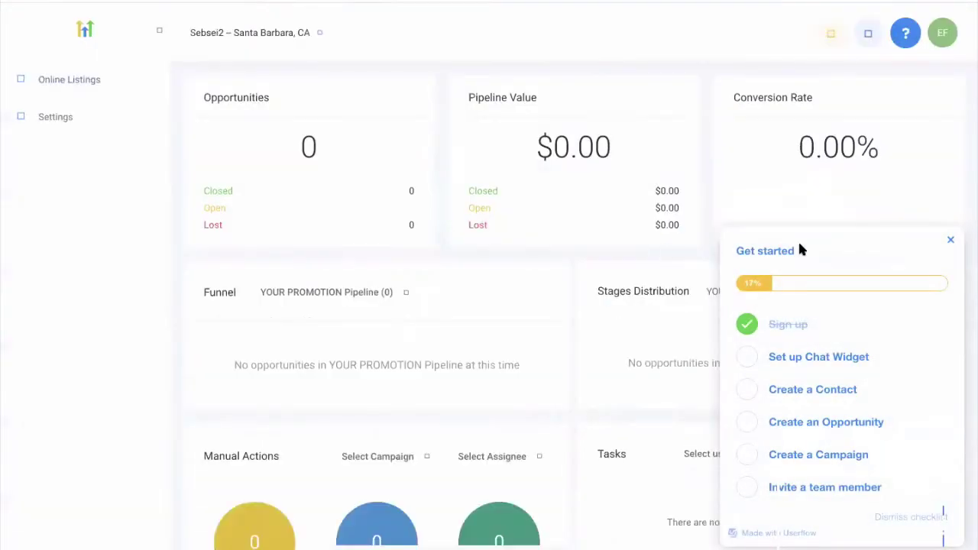
pyautogui.click(950, 240)
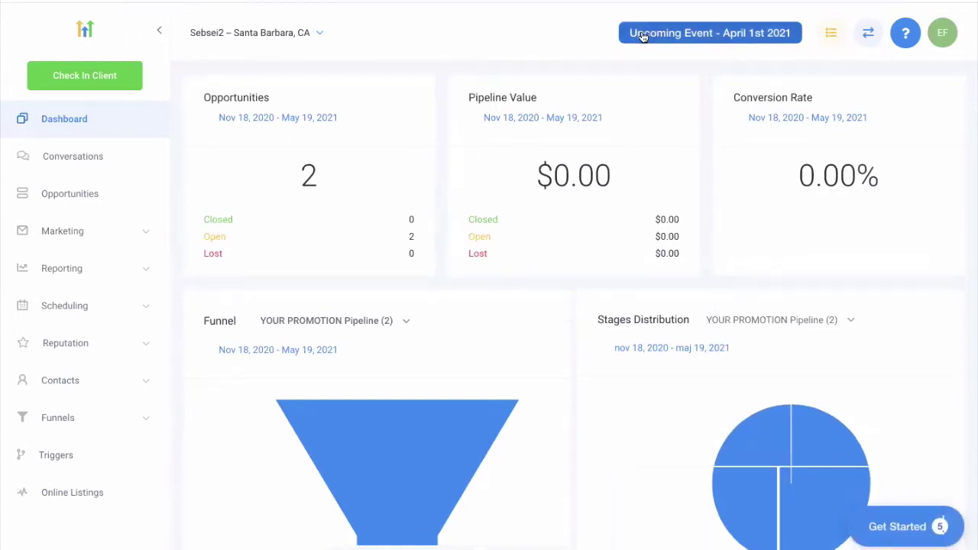
pyautogui.click(690, 34)
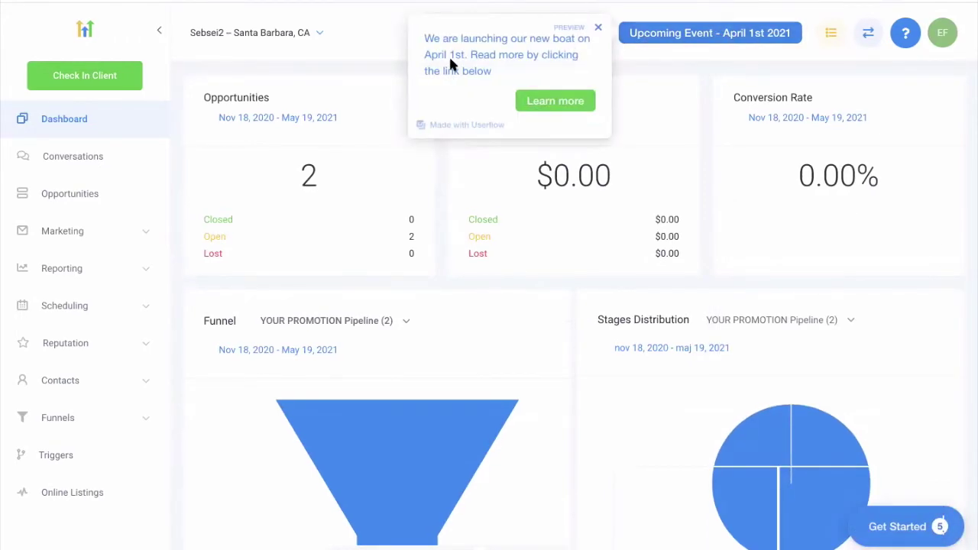
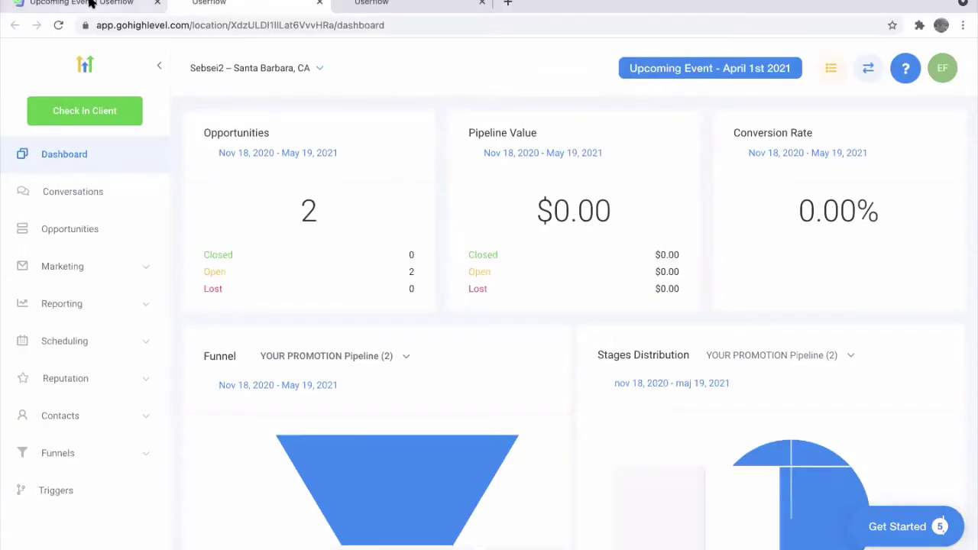
# Return to Userflow's content list and turn off the Launchers filter so all 8 items show.
pyautogui.click(90, 3)
pyautogui.click(124, 62)
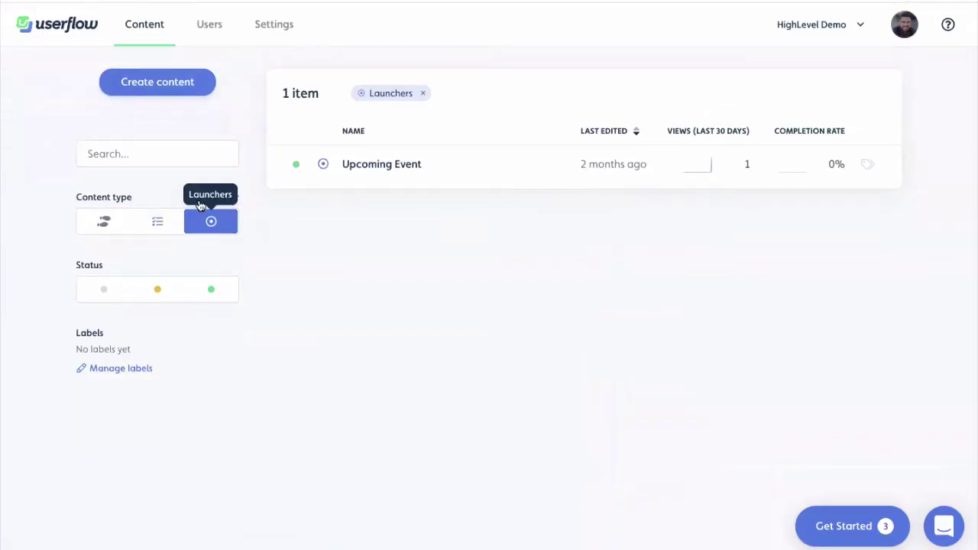
pyautogui.click(210, 221)
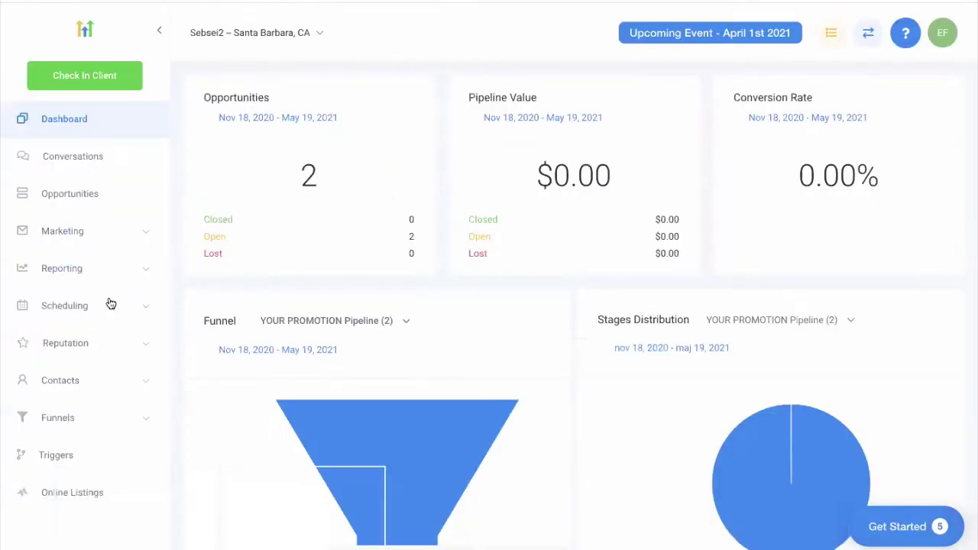
# Leave the HighLevel sub-account and load the Agency Dashboard by editing the page URL.
pyautogui.scroll(-2, 111, 304)
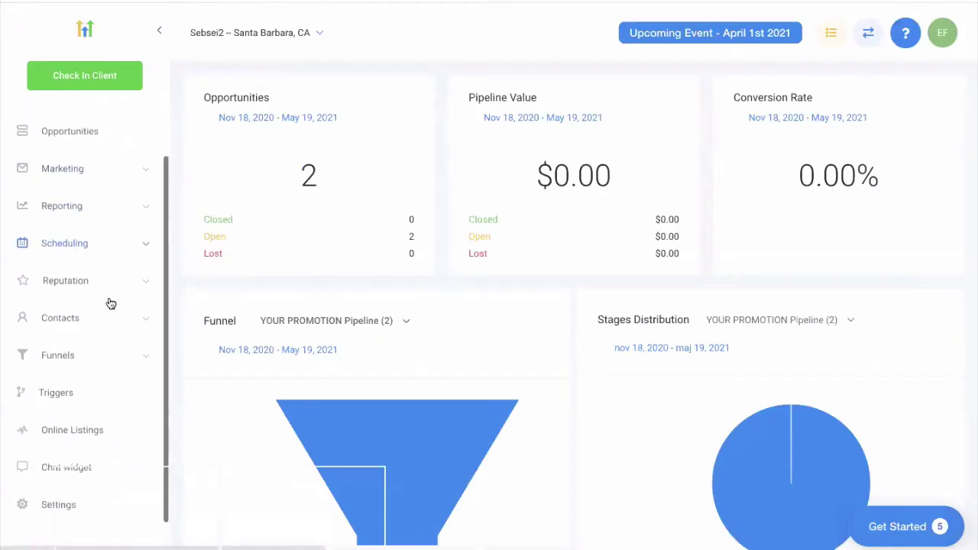
pyautogui.click(240, 40)
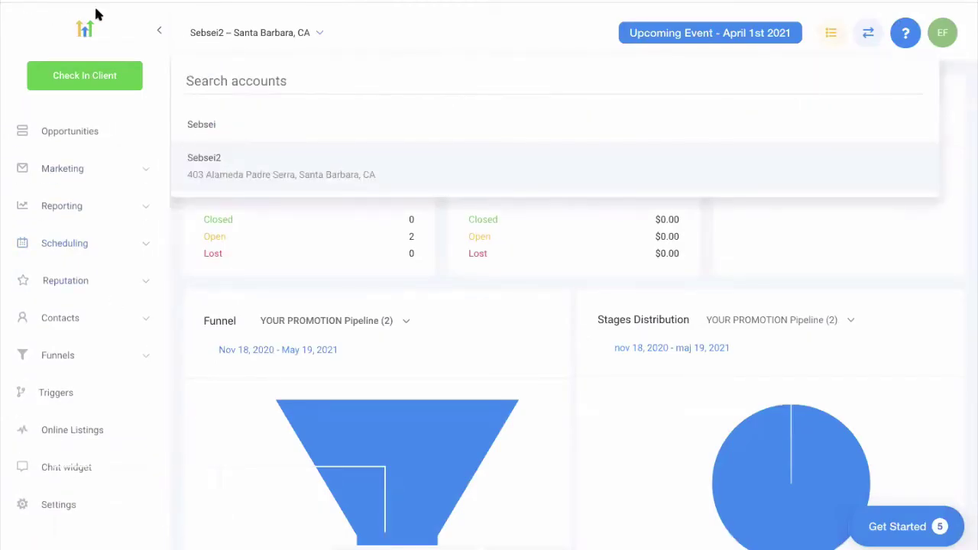
pyautogui.click(158, 29)
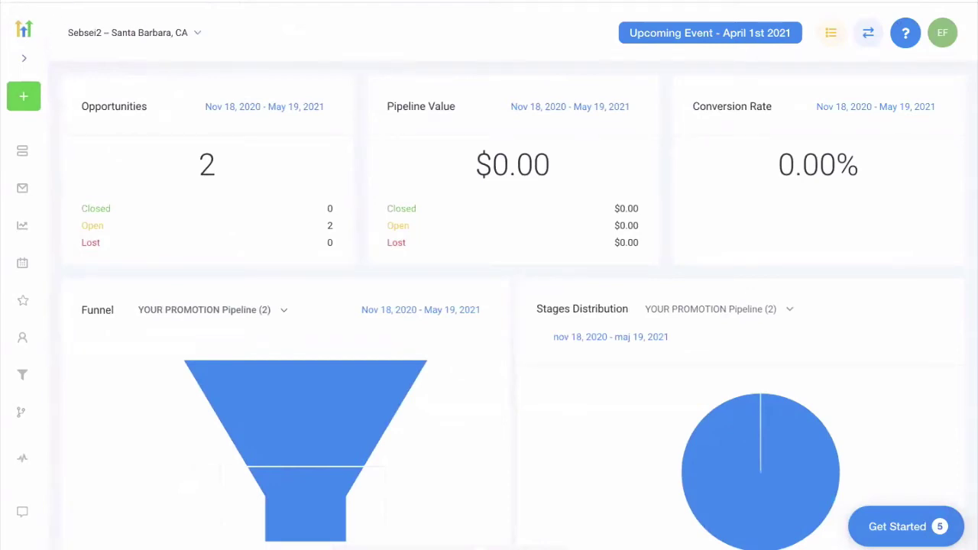
pyautogui.click(525, 3)
pyautogui.press('Return')
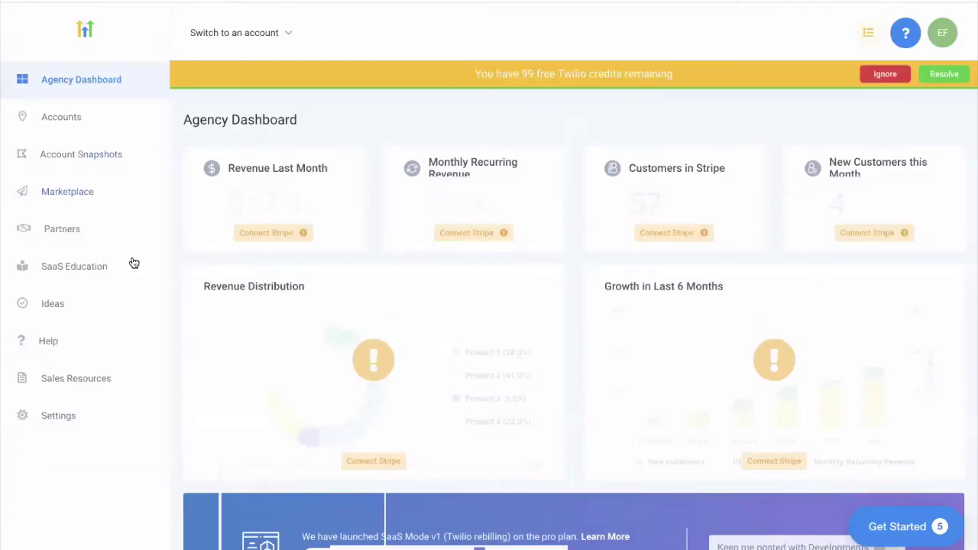
pyautogui.scroll(-1, 131, 265)
# Read through the Userflow script in Agency Settings' Custom Javascript box, then return to Userflow.
pyautogui.click(72, 415)
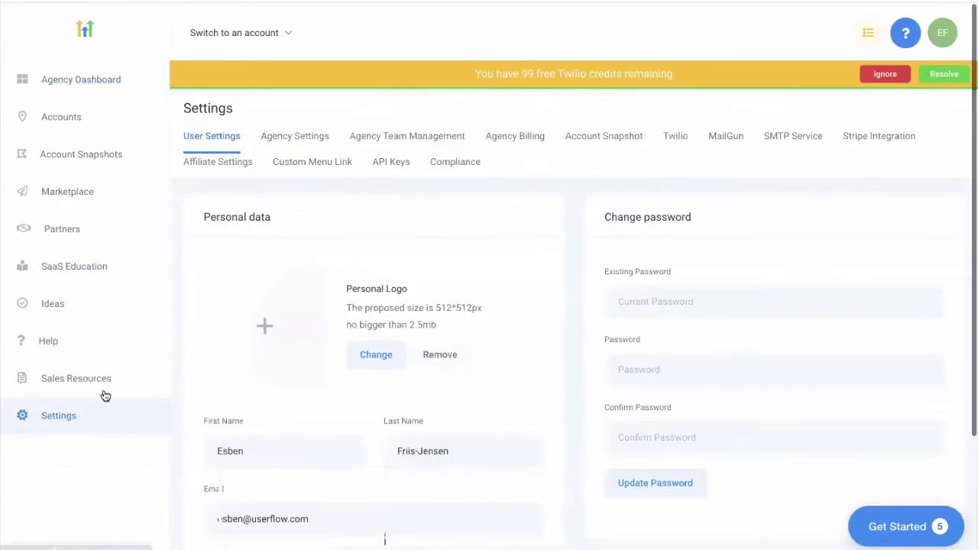
pyautogui.click(301, 138)
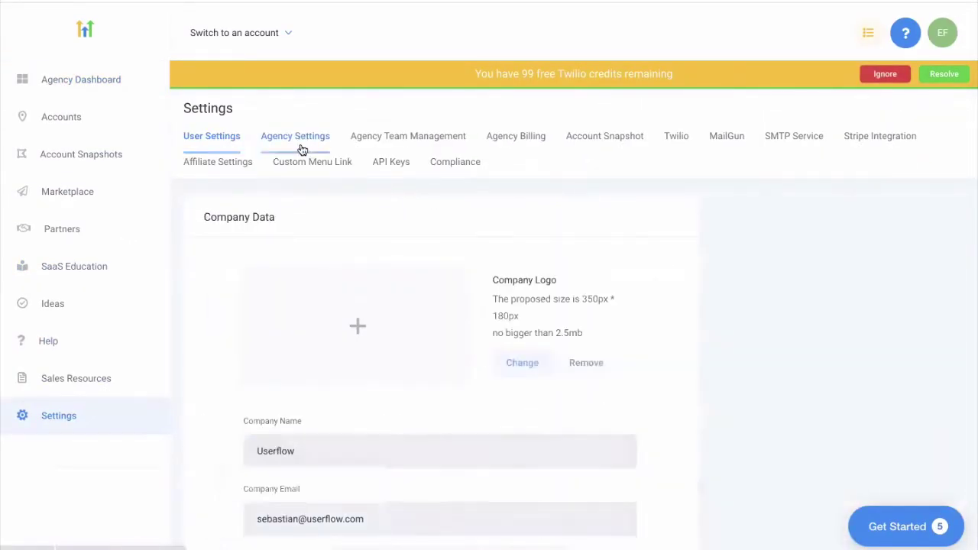
pyautogui.scroll(-5, 324, 306)
pyautogui.scroll(-3, 323, 305)
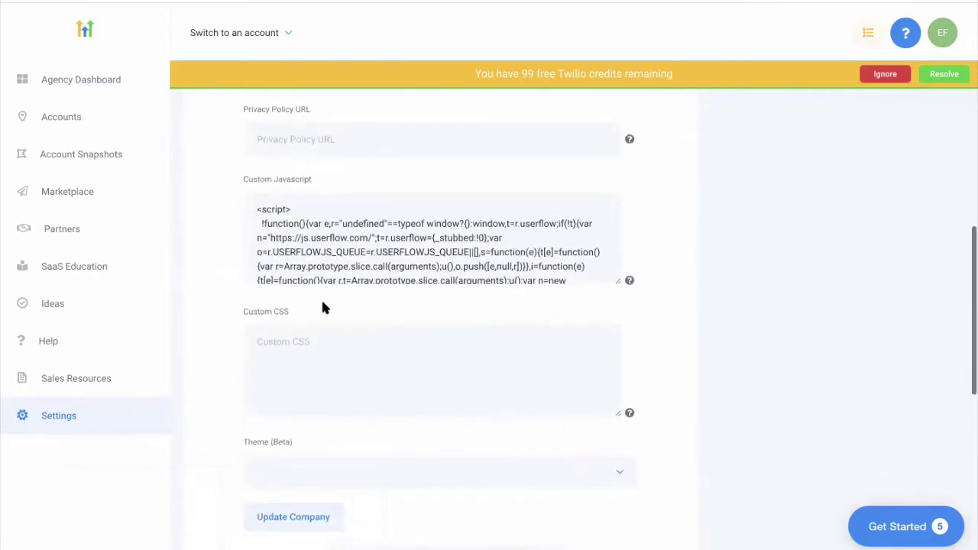
pyautogui.click(363, 253)
pyautogui.scroll(-5, 362, 253)
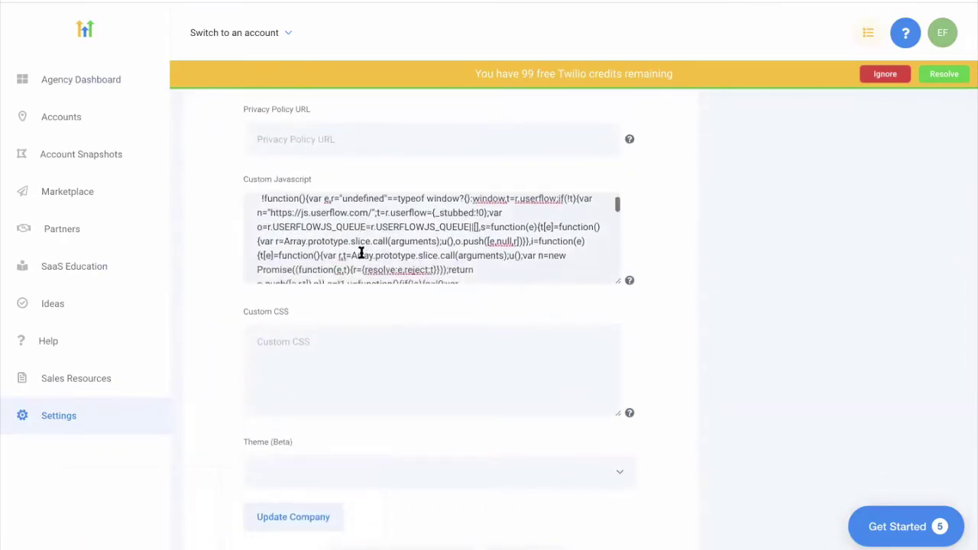
pyautogui.scroll(-6, 363, 253)
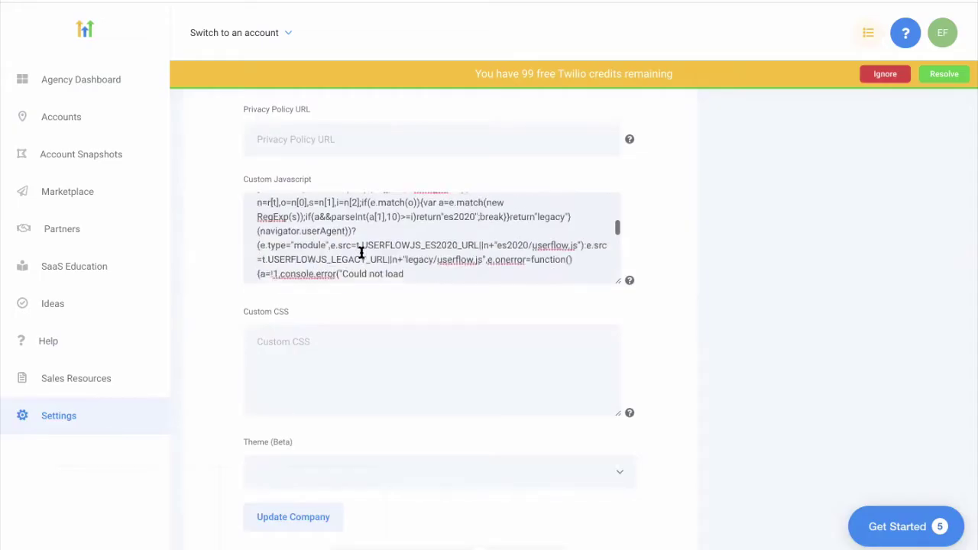
pyautogui.scroll(-2, 362, 253)
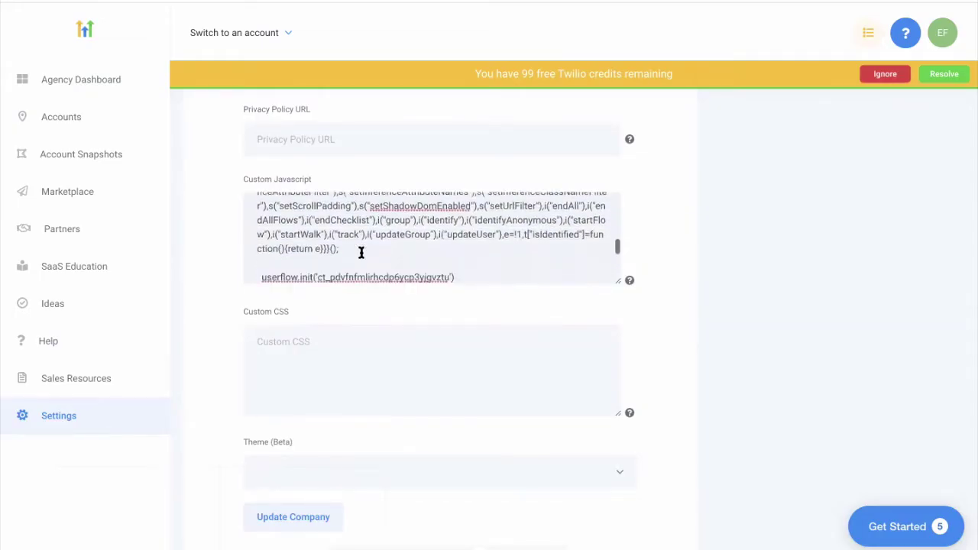
pyautogui.scroll(-5, 361, 253)
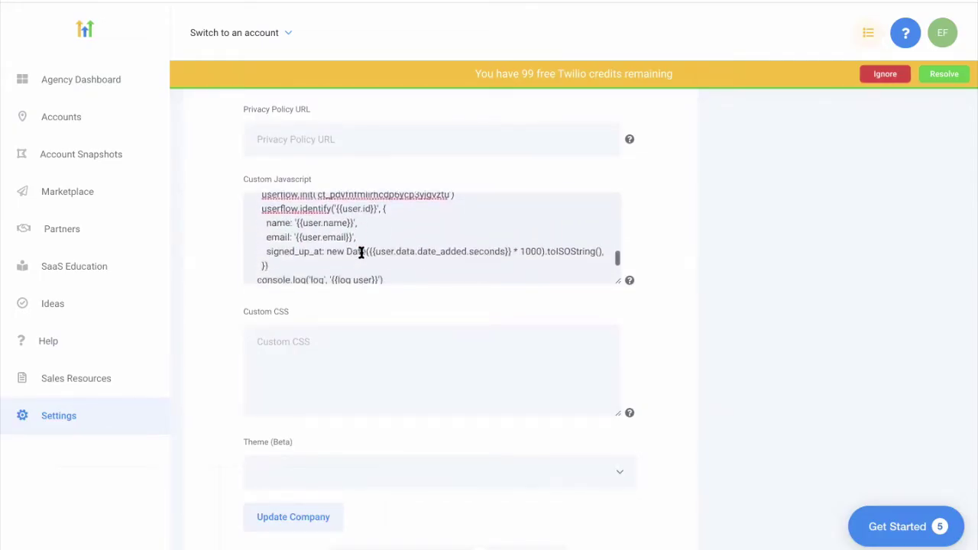
pyautogui.scroll(-3, 361, 253)
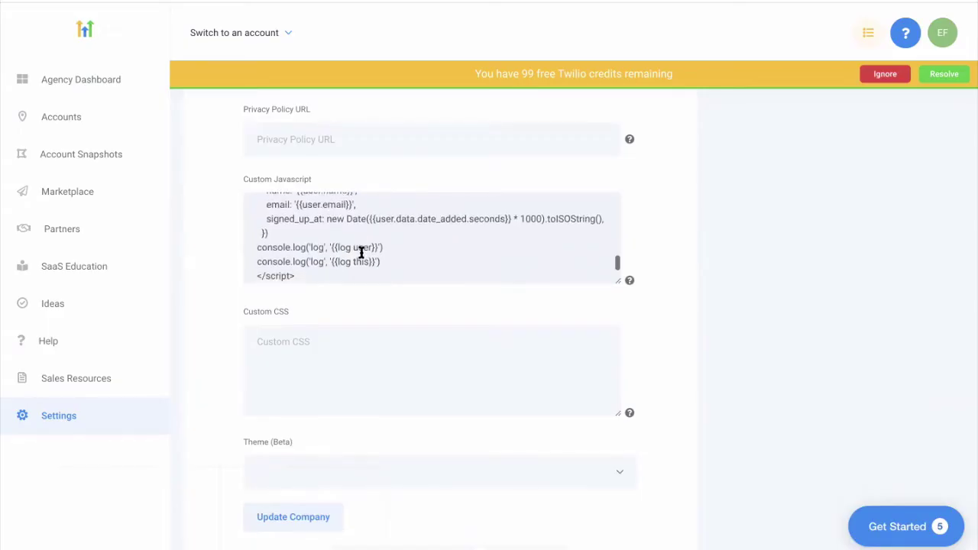
pyautogui.scroll(-1, 361, 253)
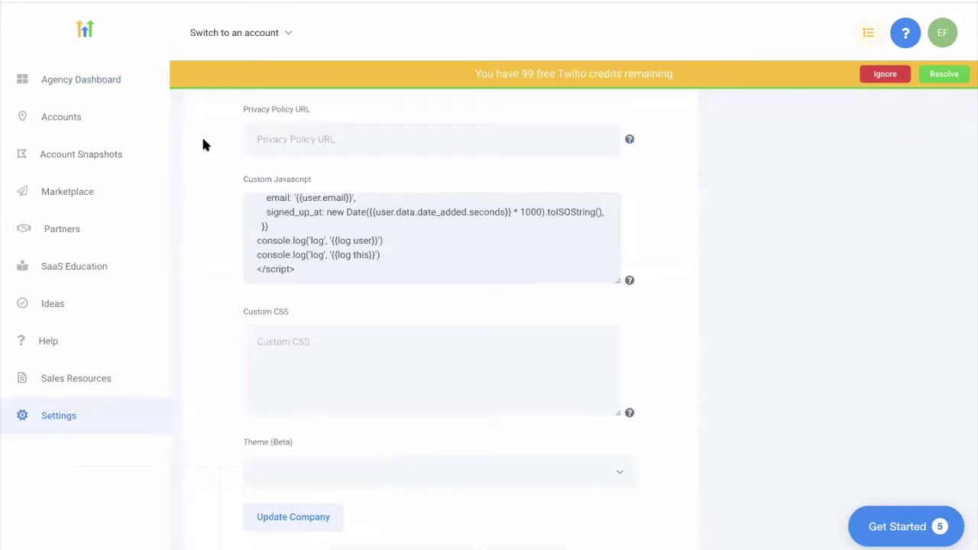
pyautogui.hotkey('ctrl', 'Tab')
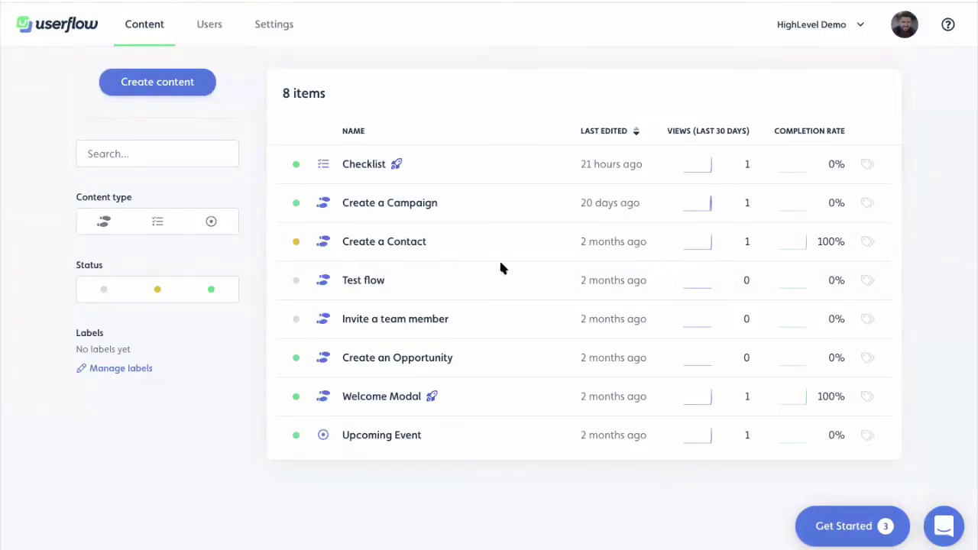
pyautogui.click(453, 169)
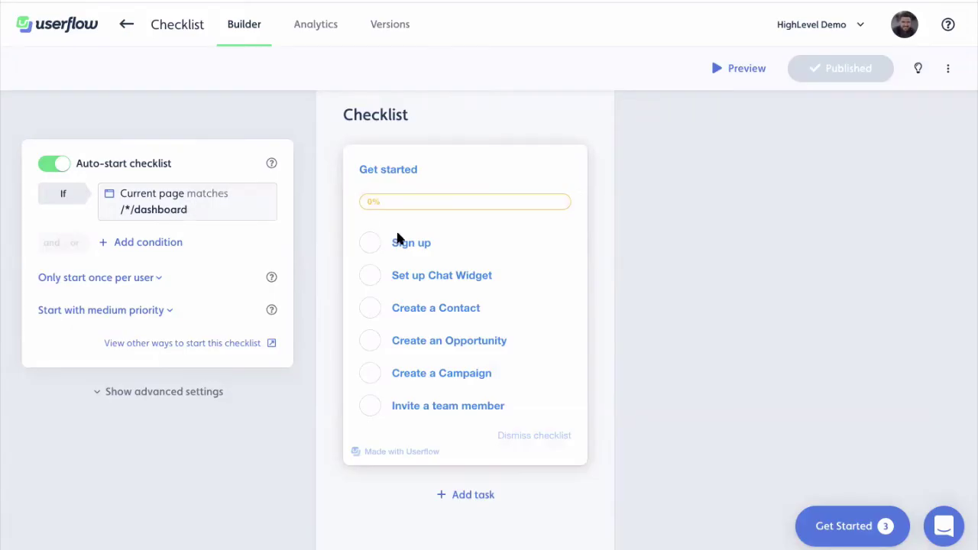
pyautogui.click(510, 249)
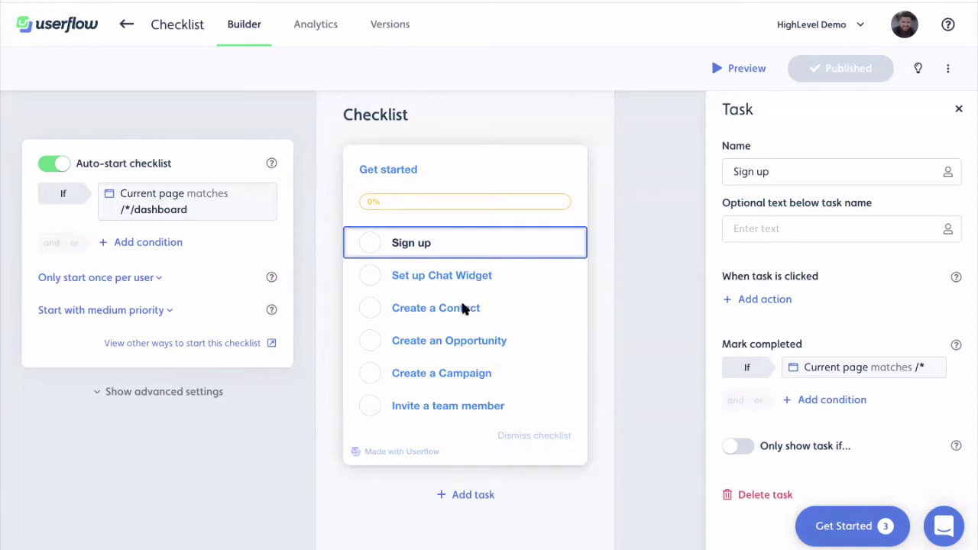
pyautogui.click(463, 311)
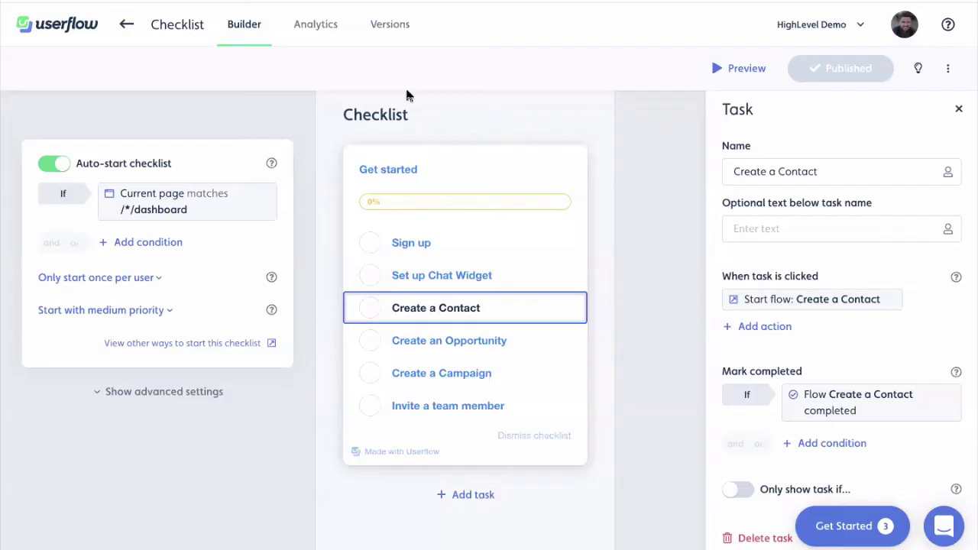
pyautogui.click(126, 27)
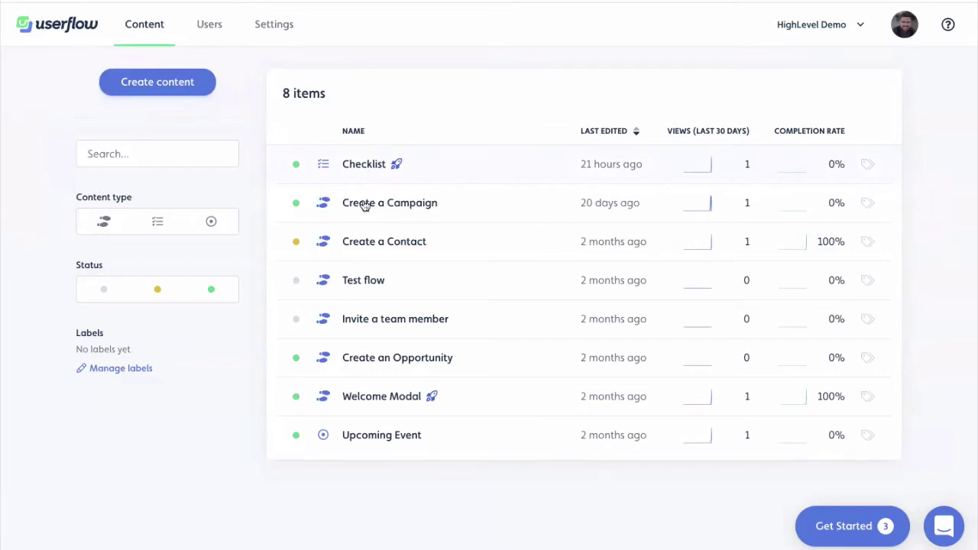
# Open the Create a Contact flow, select step 1's 'Go to Contacts' tooltip text and open its target element.
pyautogui.click(374, 253)
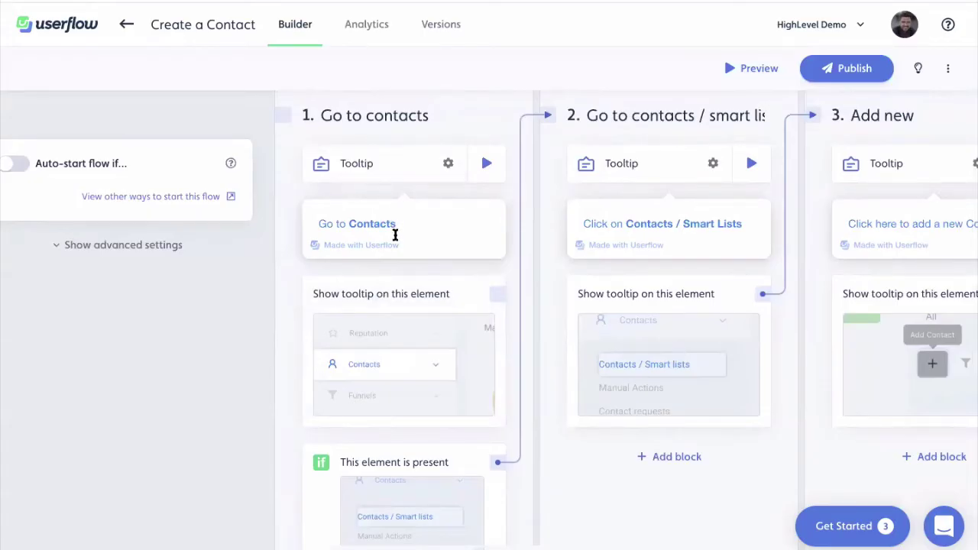
pyautogui.click(392, 172)
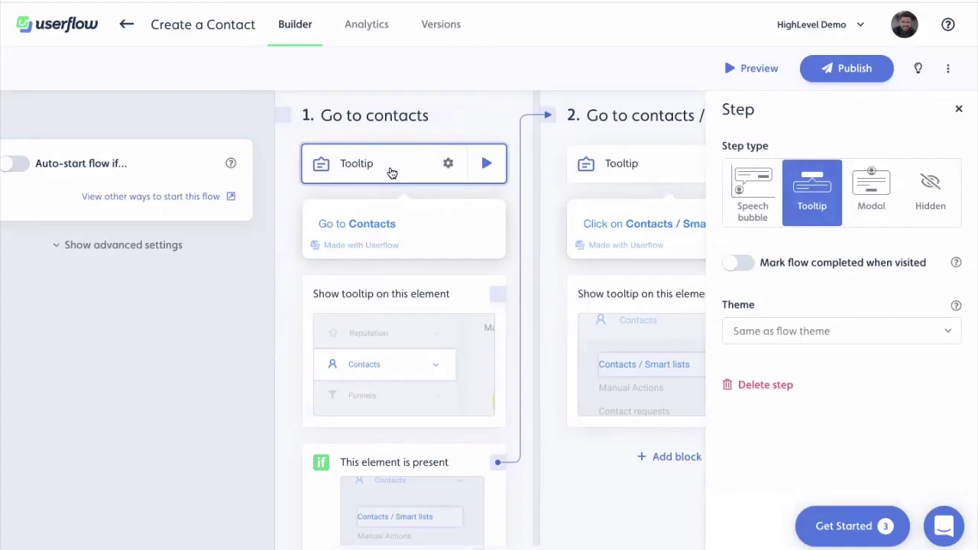
pyautogui.moveTo(786, 197)
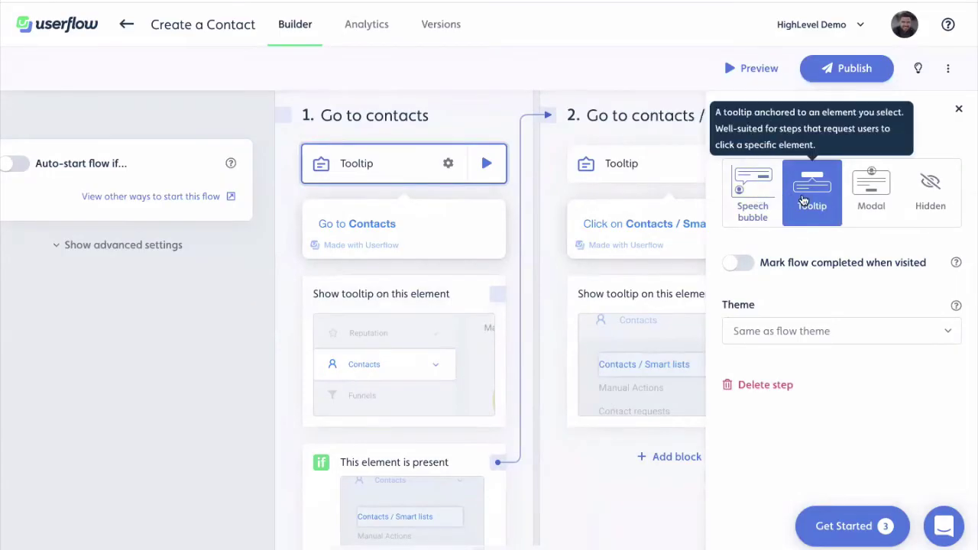
pyautogui.moveTo(883, 201)
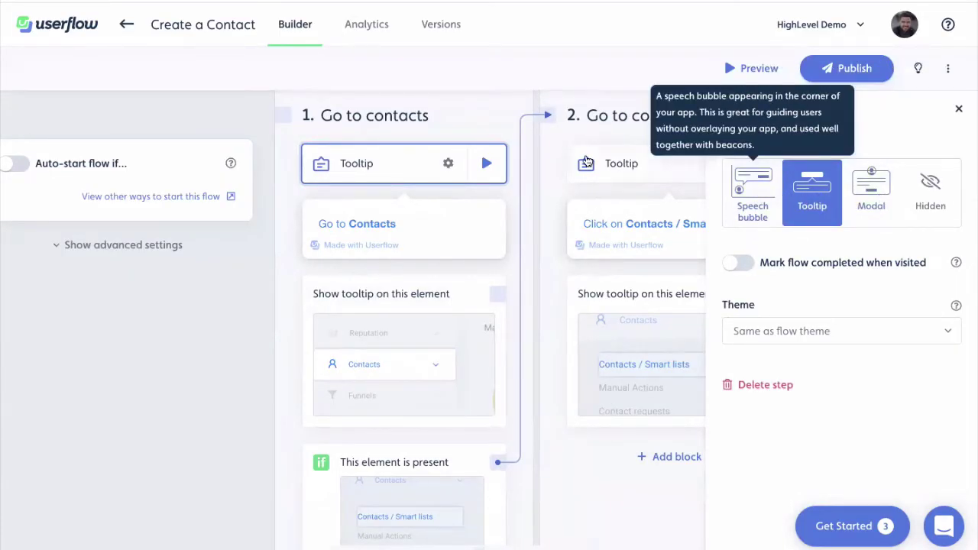
pyautogui.moveTo(815, 203)
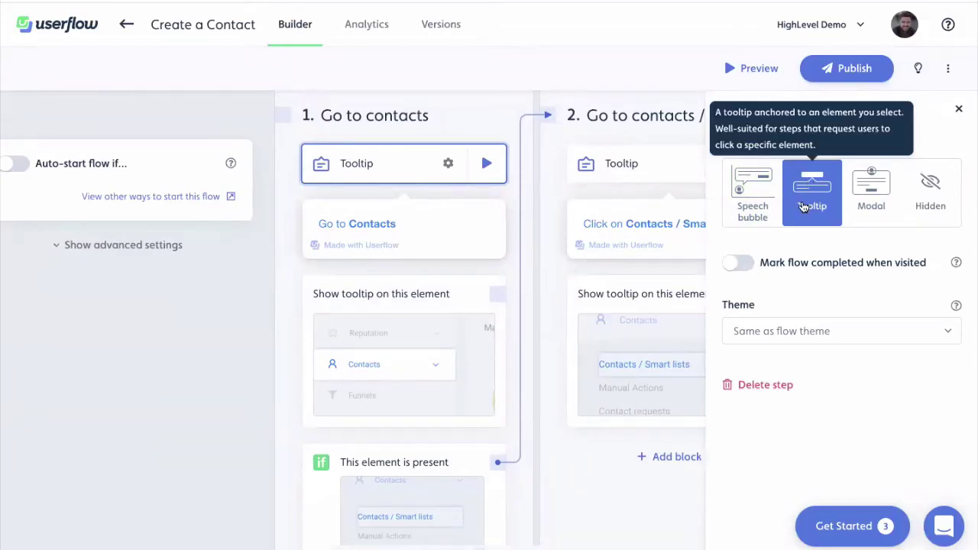
pyautogui.click(411, 230)
pyautogui.moveTo(410, 230); pyautogui.dragTo(308, 221)
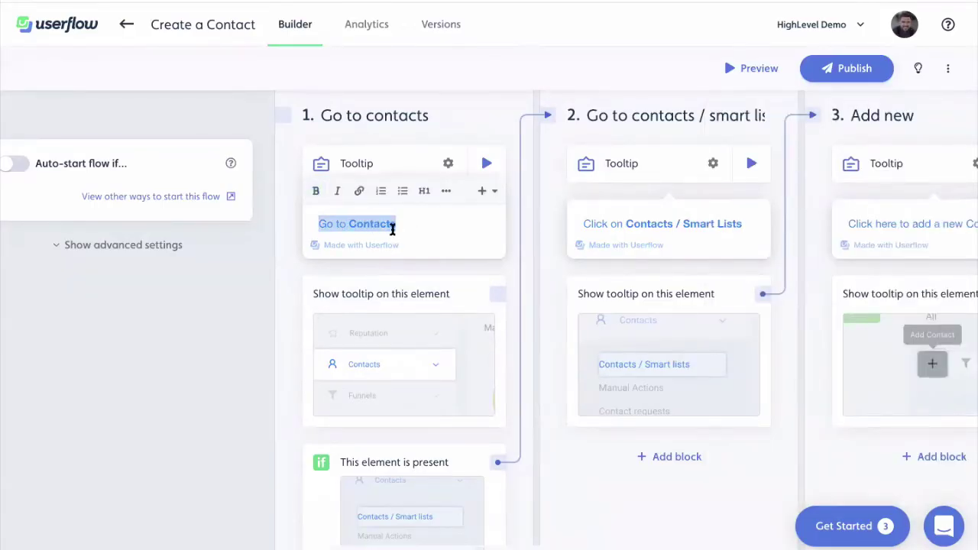
pyautogui.click(394, 346)
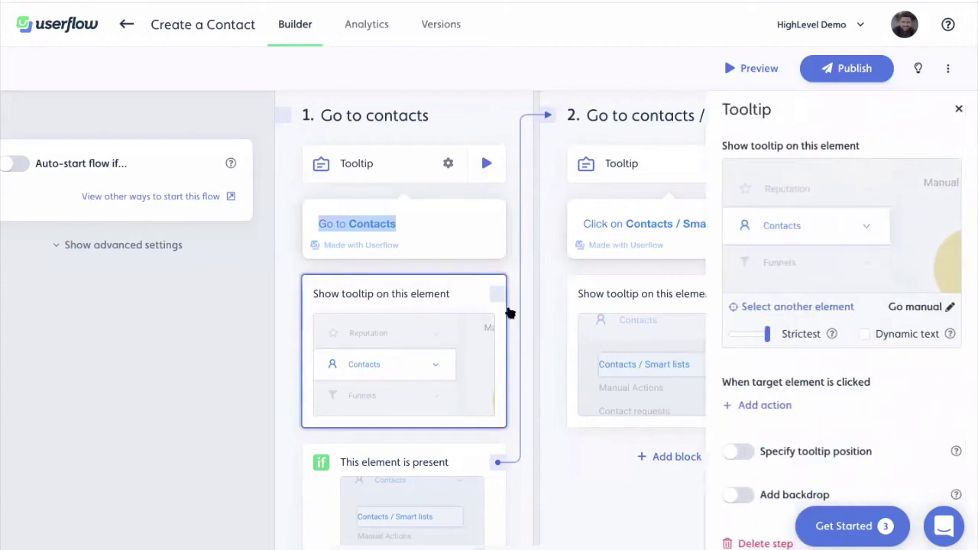
# Cancel picking a new target for step 1, keeping Contacts, and close the Tooltip panel.
pyautogui.click(785, 306)
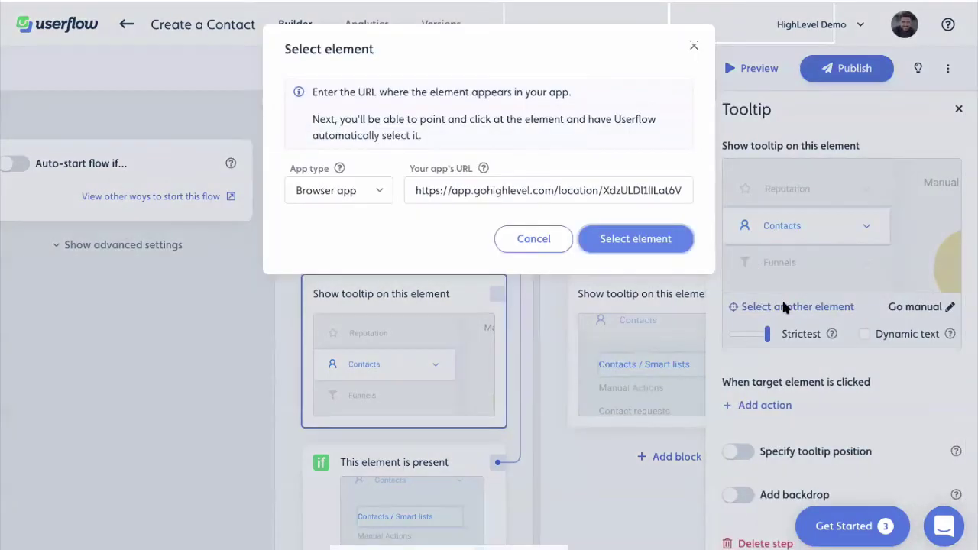
pyautogui.click(619, 237)
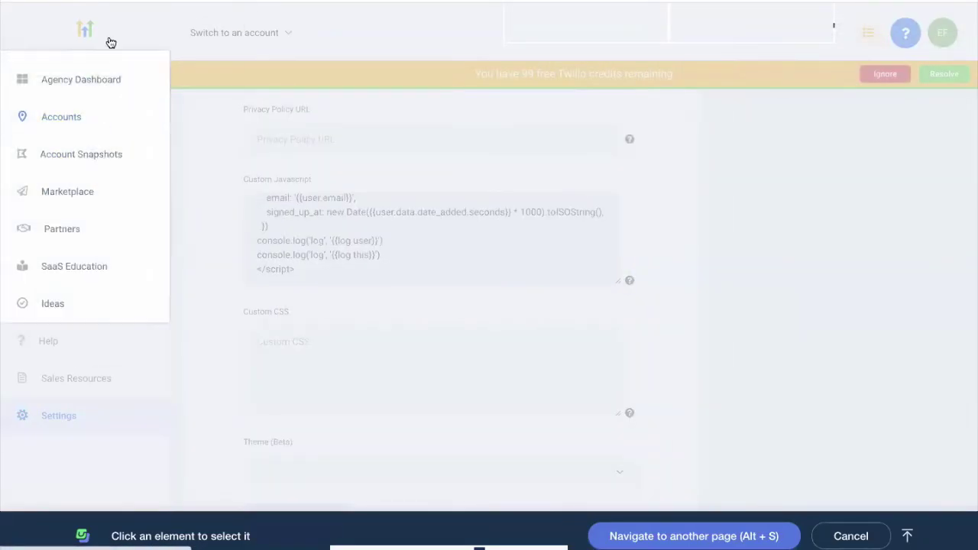
pyautogui.click(84, 2)
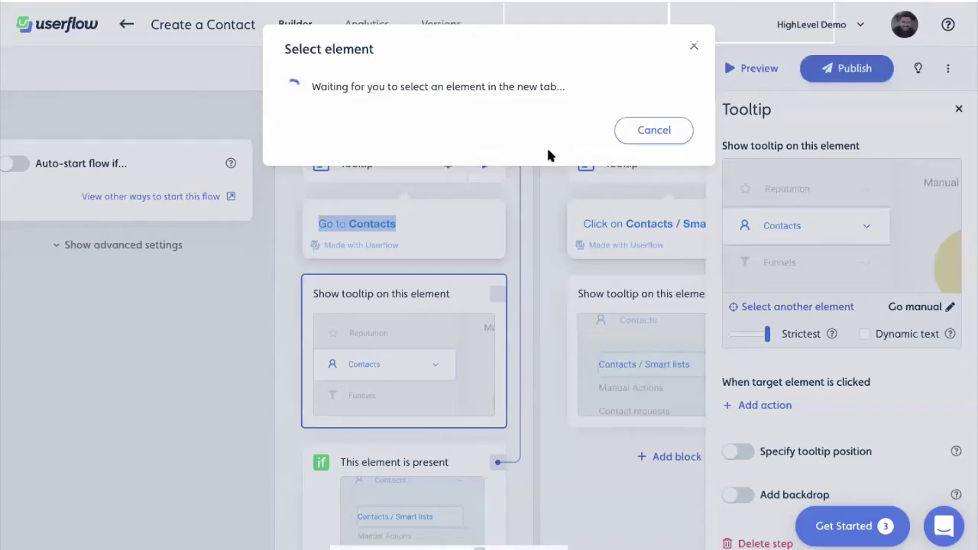
pyautogui.click(620, 136)
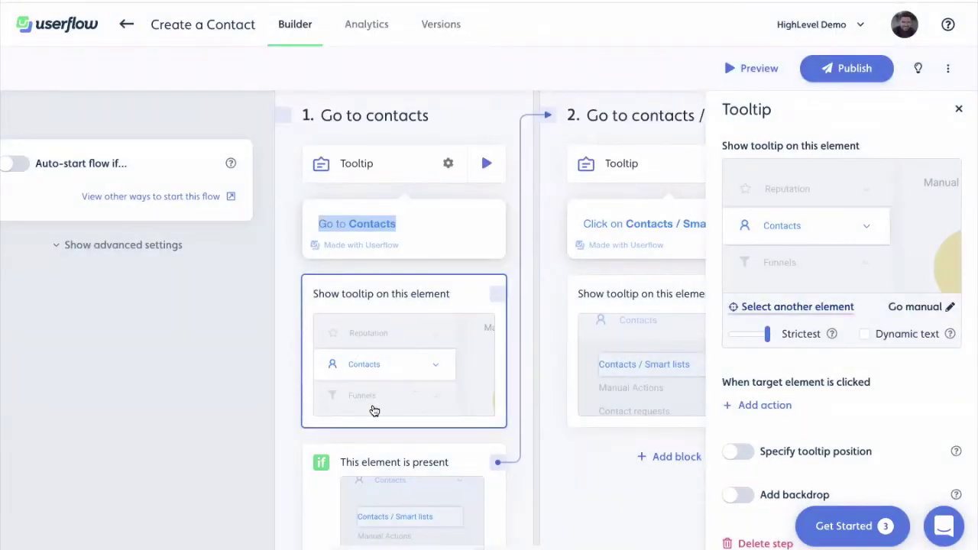
pyautogui.click(959, 109)
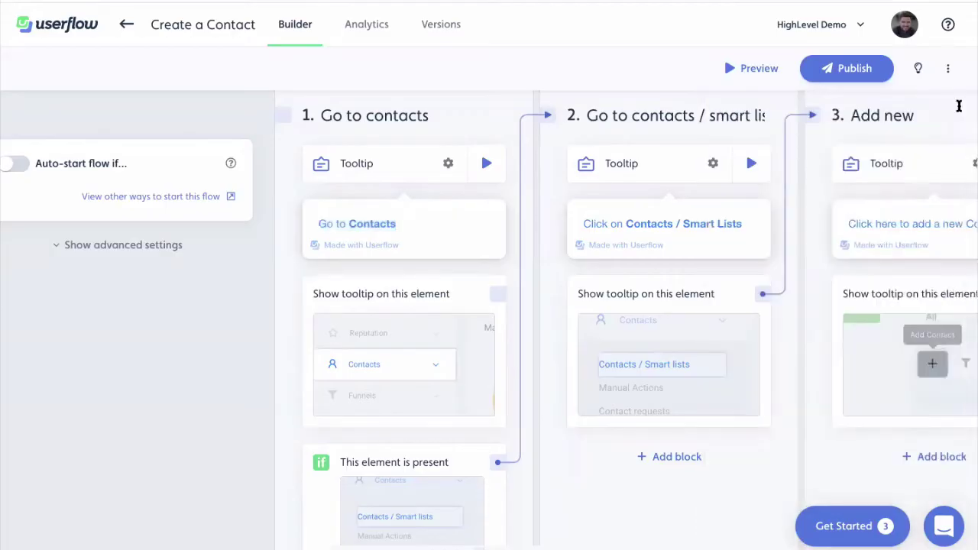
pyautogui.click(437, 345)
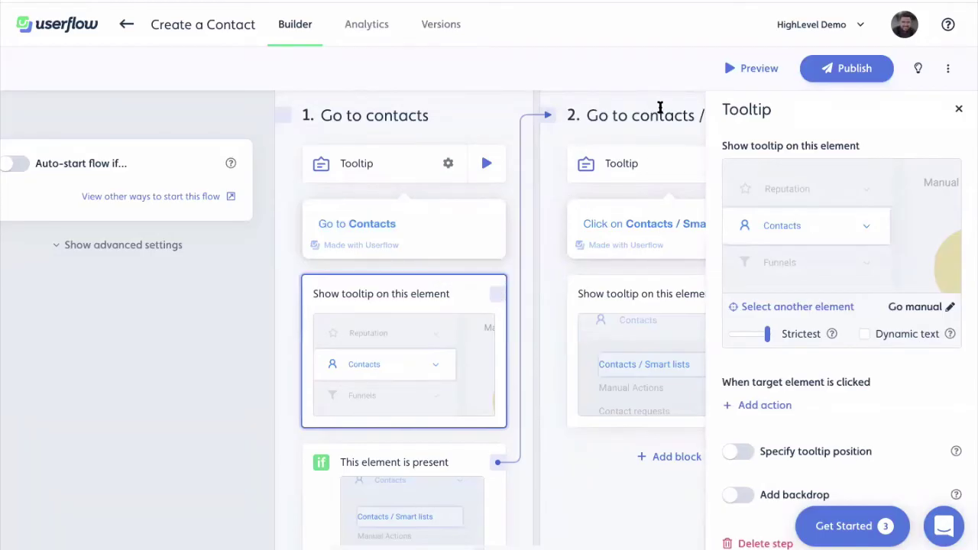
pyautogui.hscroll(3, 656, 243)
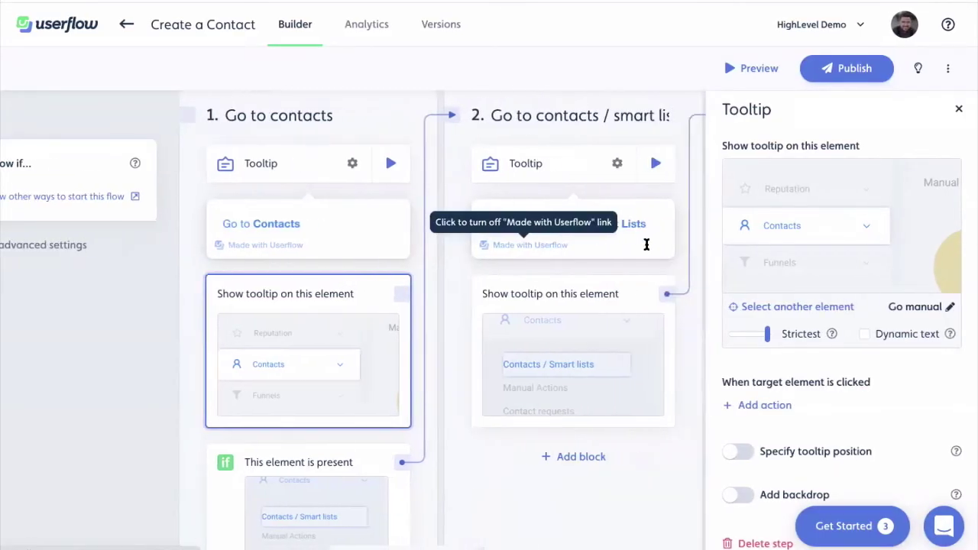
pyautogui.click(561, 370)
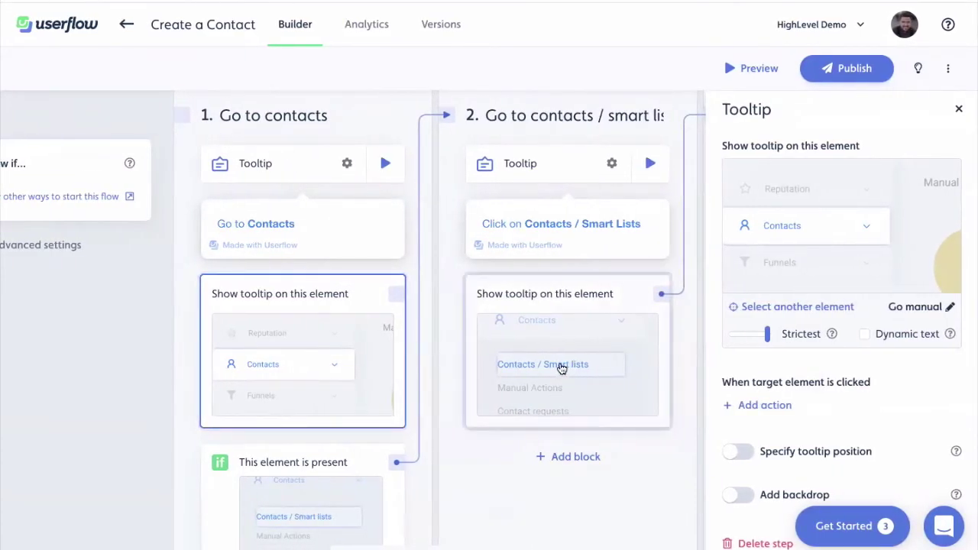
pyautogui.hscroll(1, 561, 370)
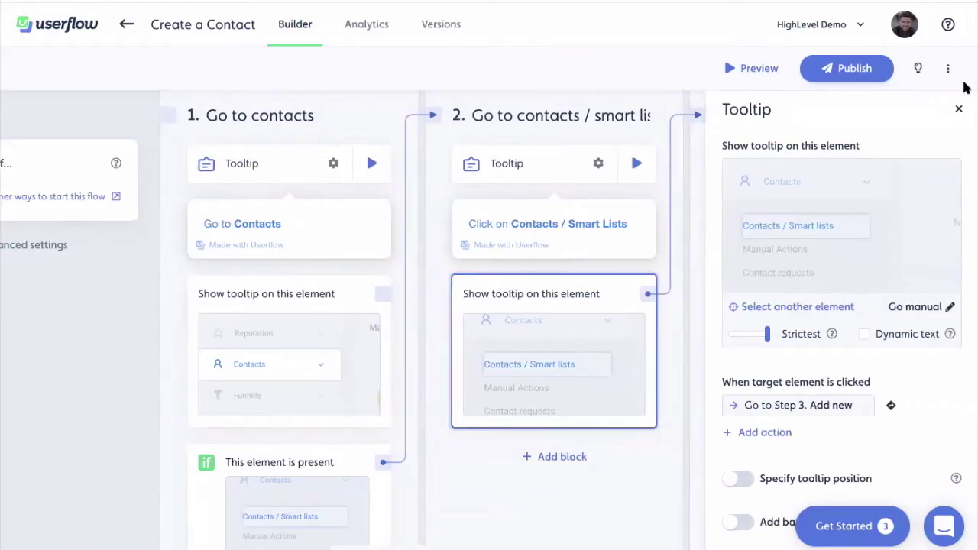
pyautogui.click(959, 109)
pyautogui.hscroll(6, 714, 303)
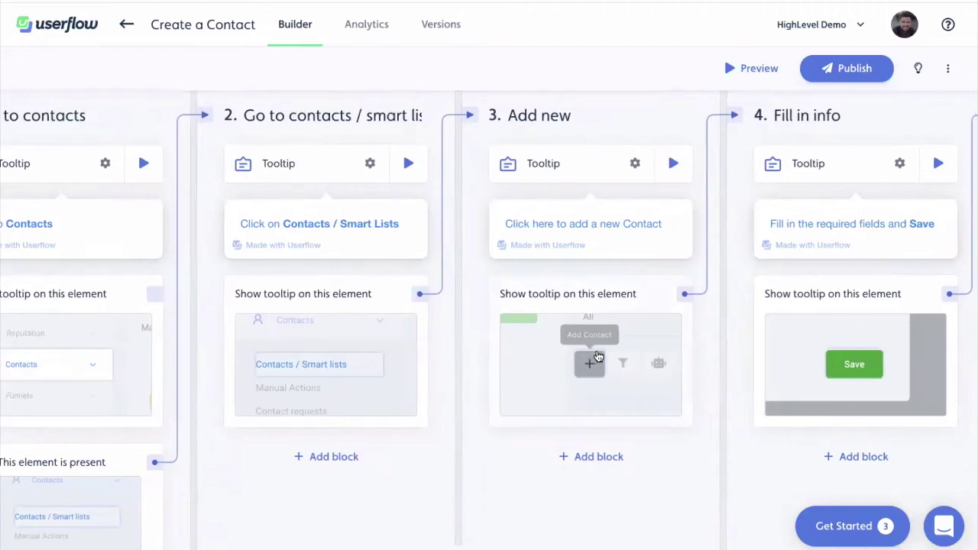
pyautogui.hscroll(5, 596, 356)
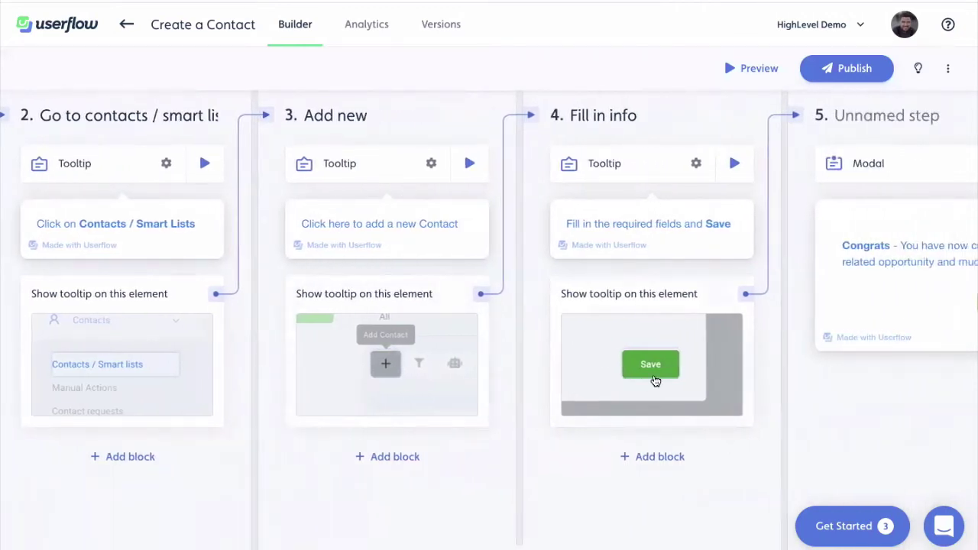
pyautogui.hscroll(3, 876, 298)
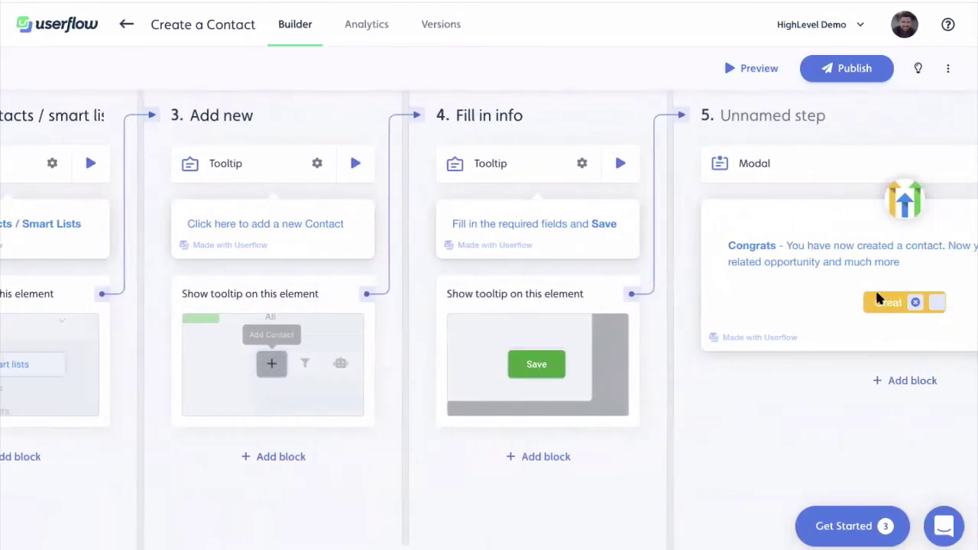
pyautogui.hscroll(3, 877, 298)
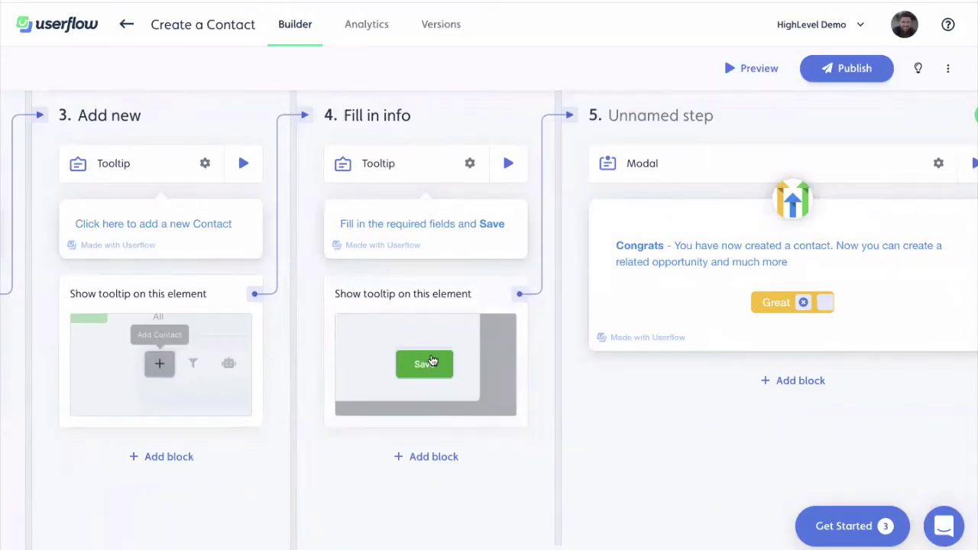
pyautogui.click(775, 304)
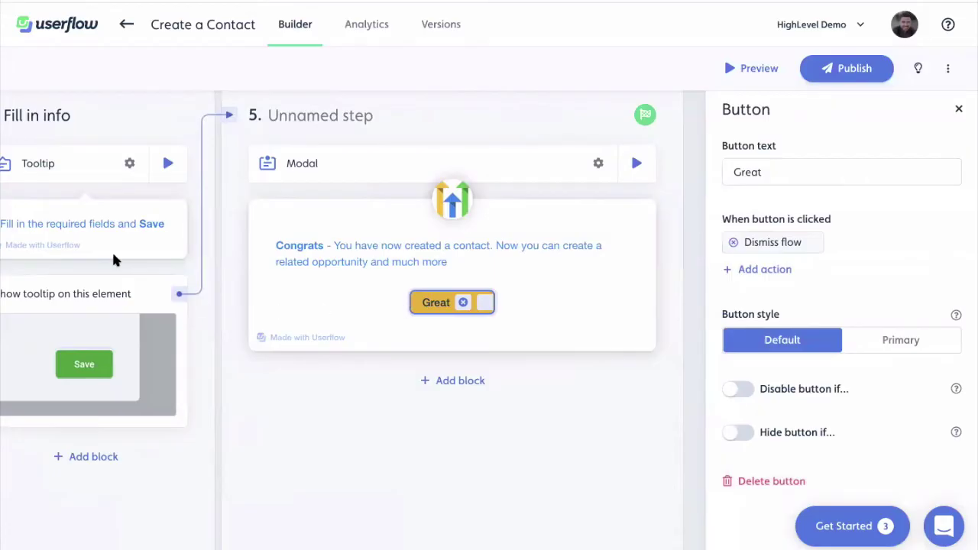
pyautogui.click(173, 225)
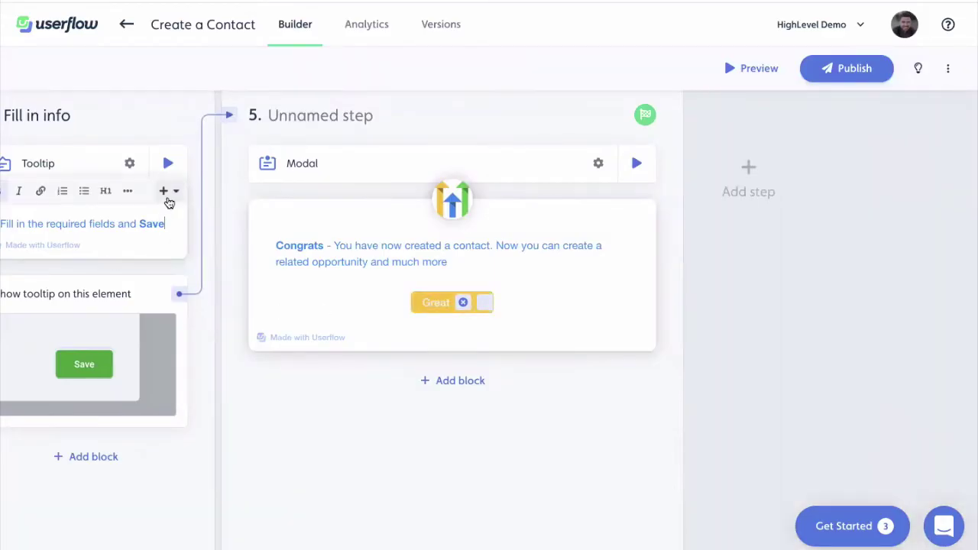
pyautogui.click(167, 198)
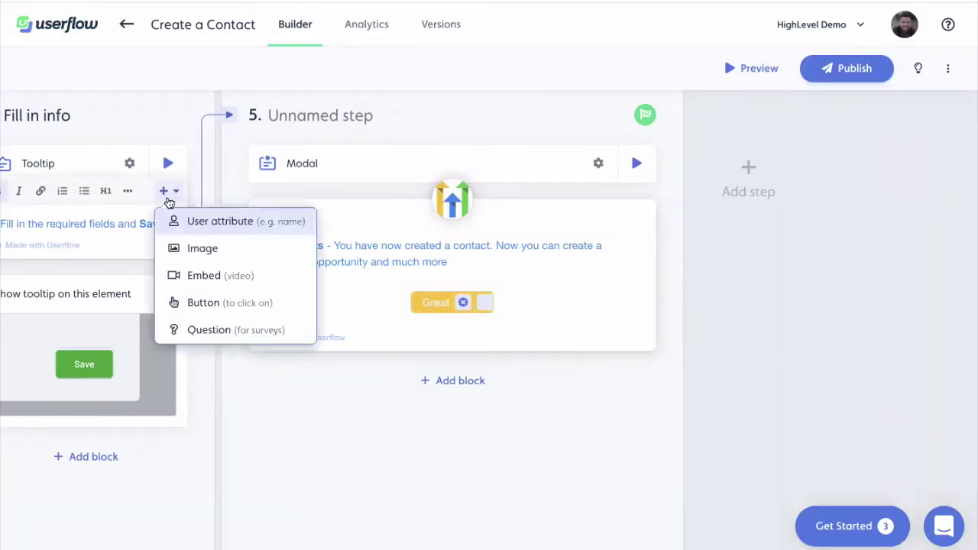
pyautogui.click(246, 306)
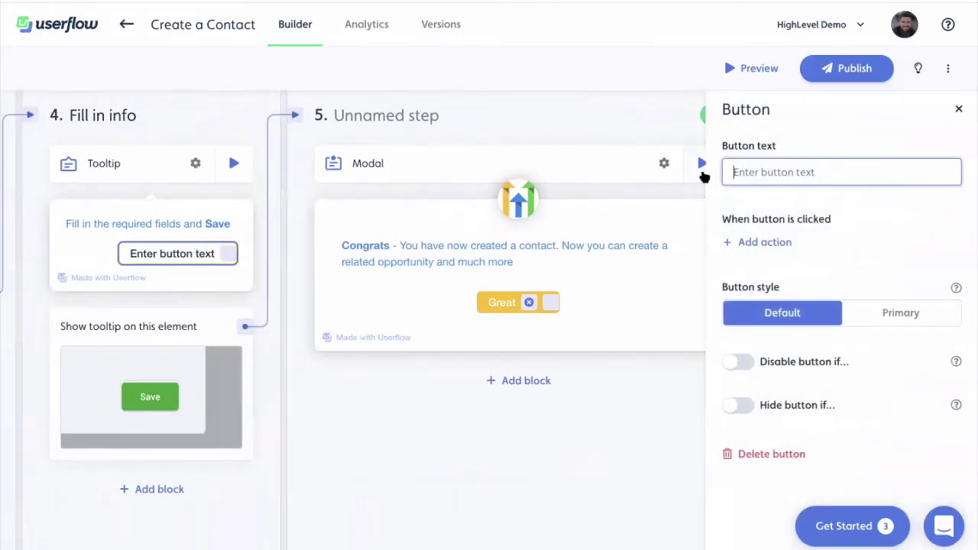
pyautogui.write('Next')
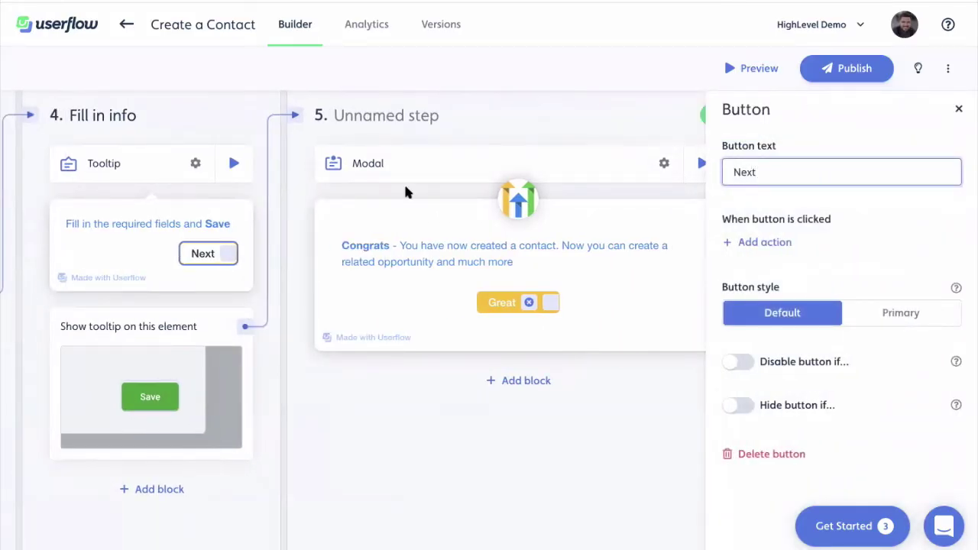
pyautogui.click(228, 253)
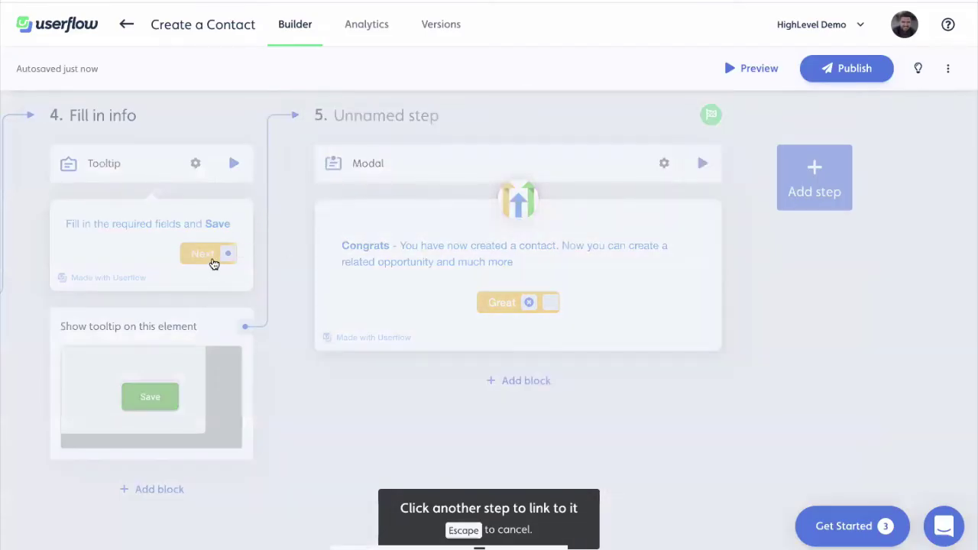
pyautogui.press('Escape')
pyautogui.click(212, 260)
pyautogui.press('Delete')
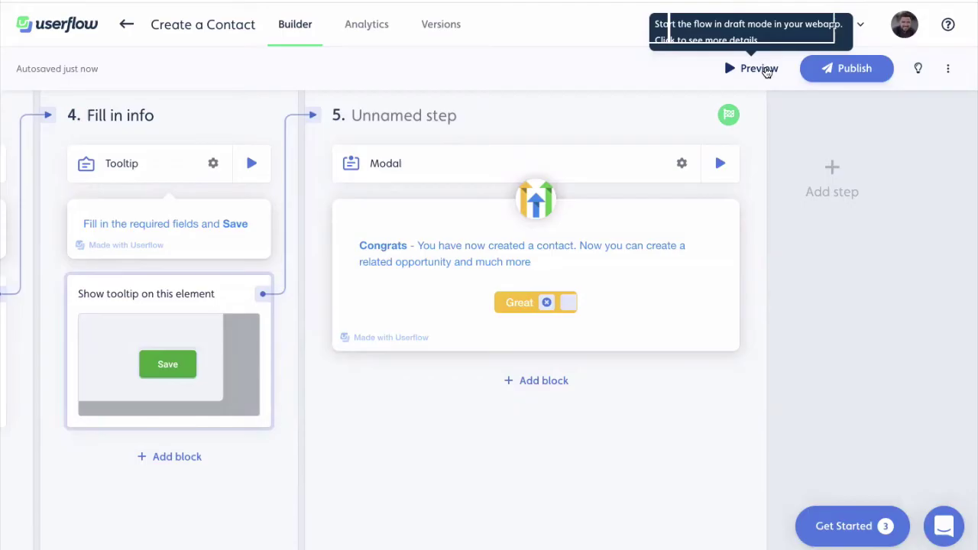
pyautogui.hscroll(-2, 214, 218)
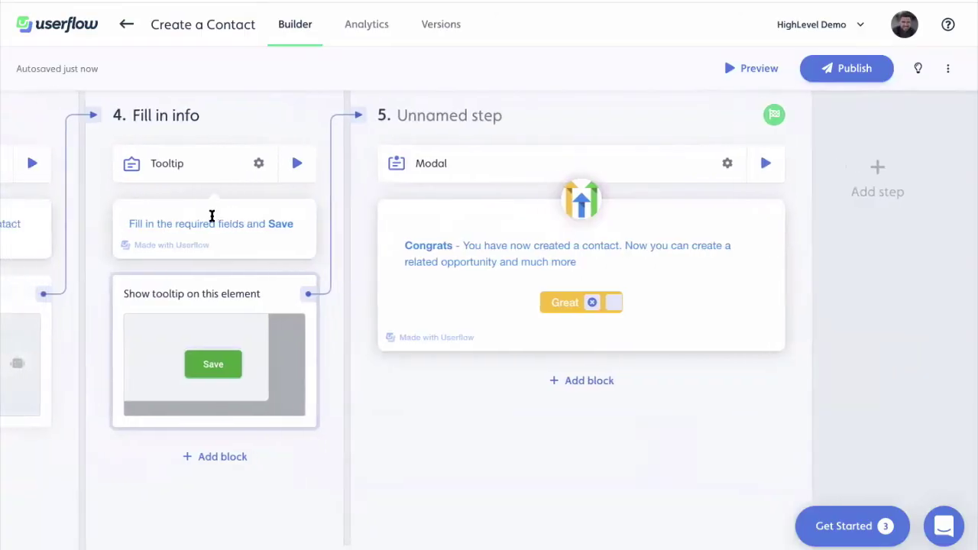
pyautogui.hscroll(-10, 211, 217)
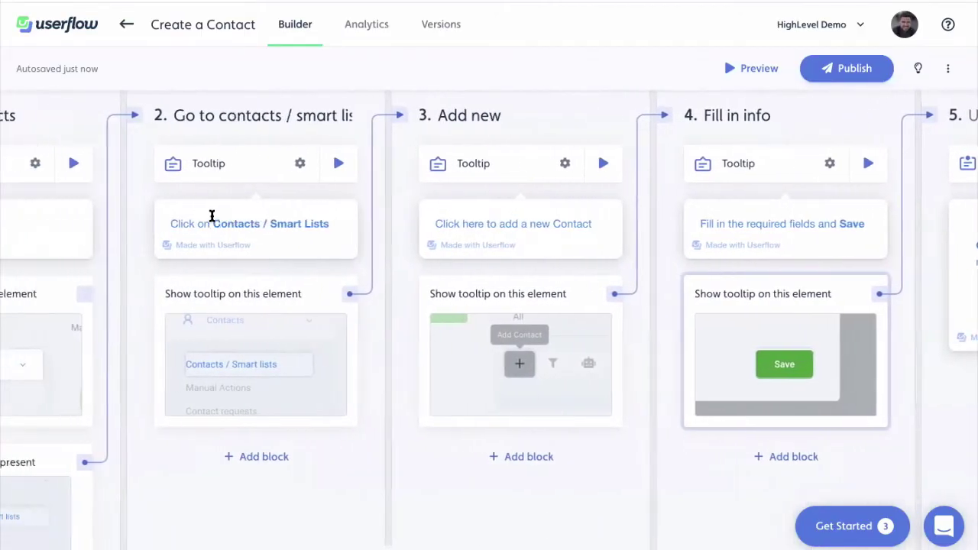
pyautogui.hscroll(-4, 212, 216)
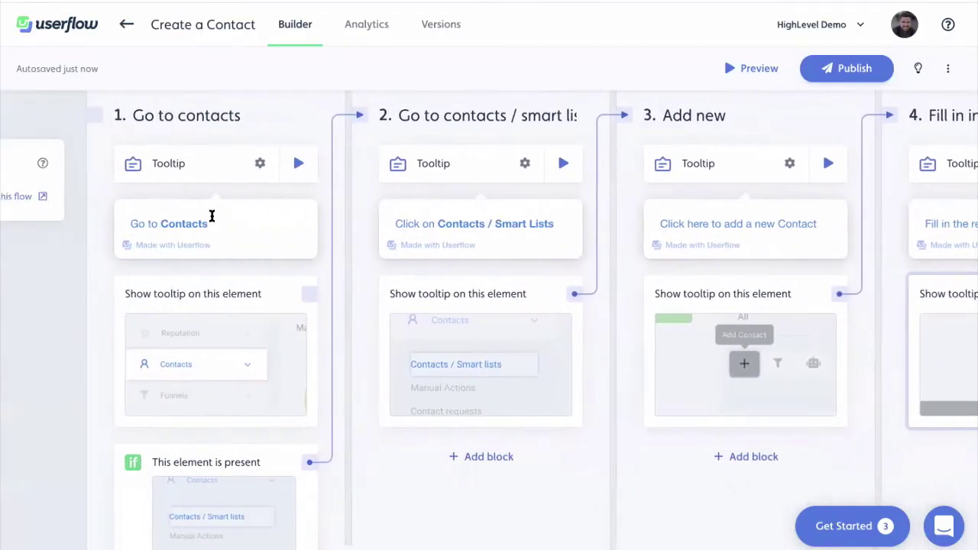
pyautogui.hscroll(-1, 212, 217)
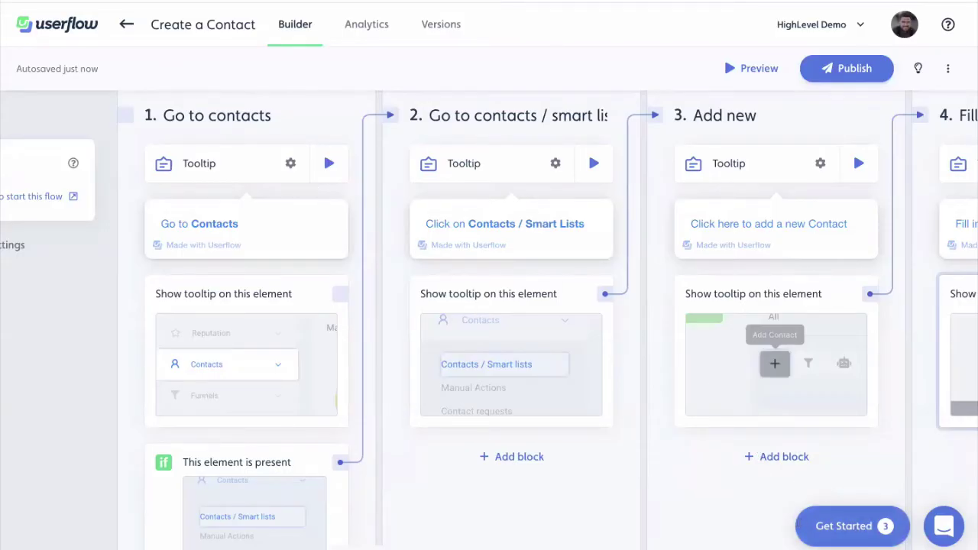
# Back out of the flow into Settings and show the Themes list with Standard Dark and Light.
pyautogui.click(123, 30)
pyautogui.click(267, 35)
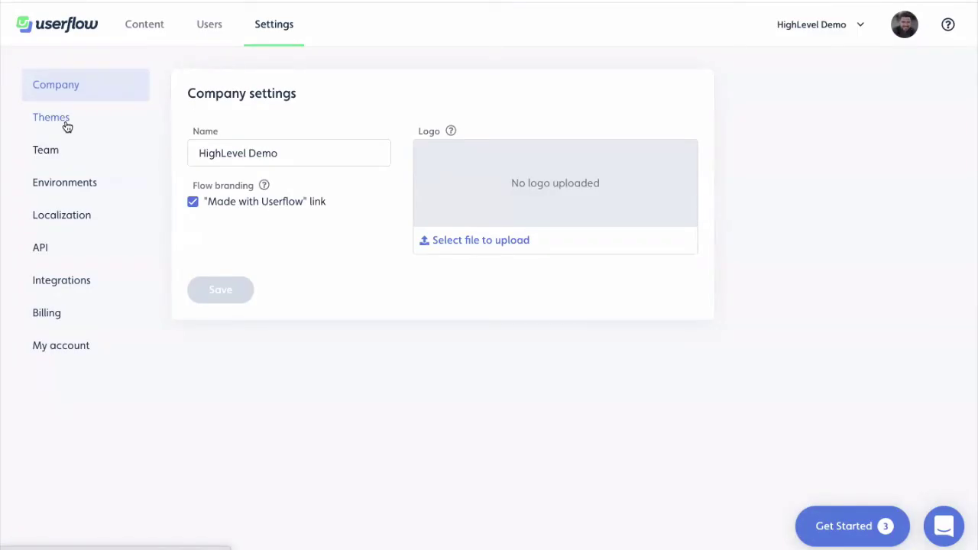
pyautogui.click(67, 125)
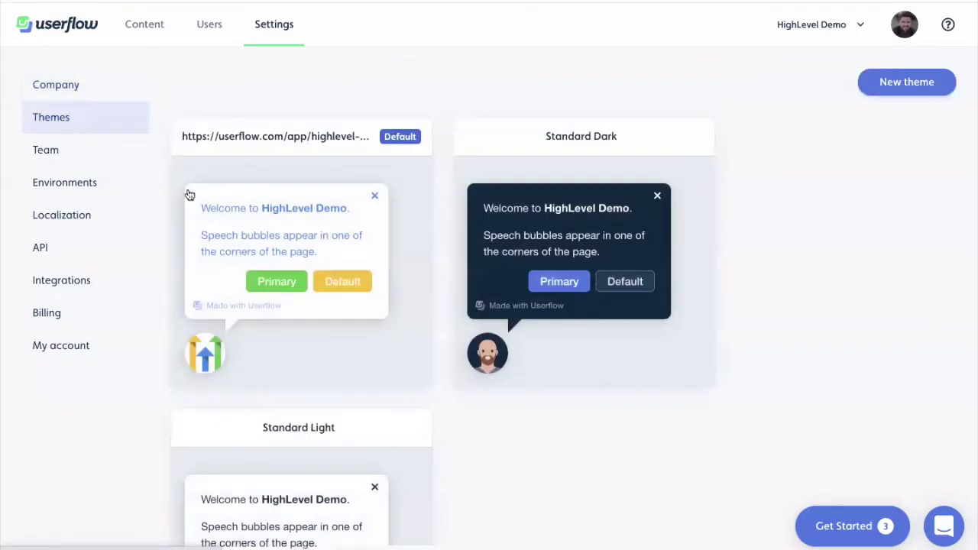
pyautogui.click(285, 233)
pyautogui.scroll(-3, 258, 422)
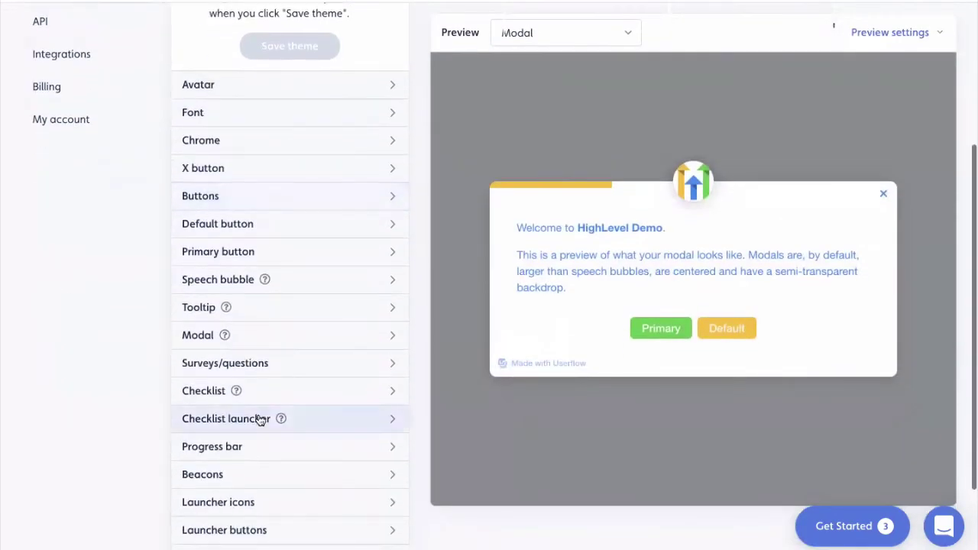
pyautogui.scroll(-2, 258, 421)
pyautogui.click(278, 336)
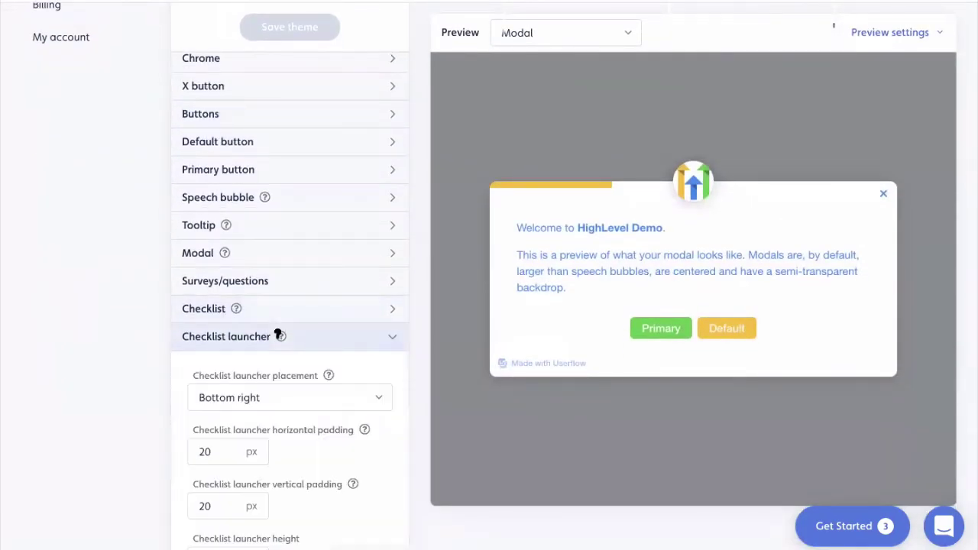
pyautogui.scroll(-4, 278, 336)
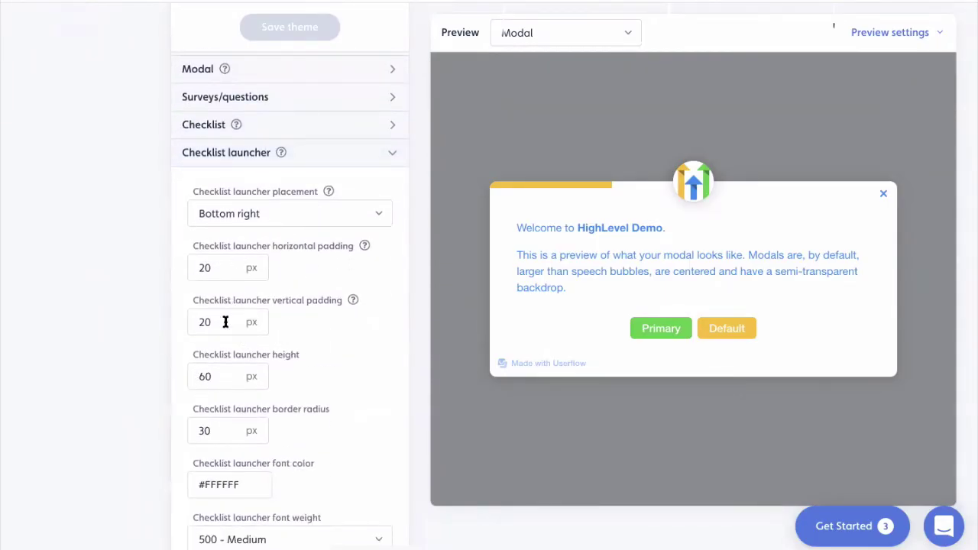
pyautogui.scroll(-3, 225, 321)
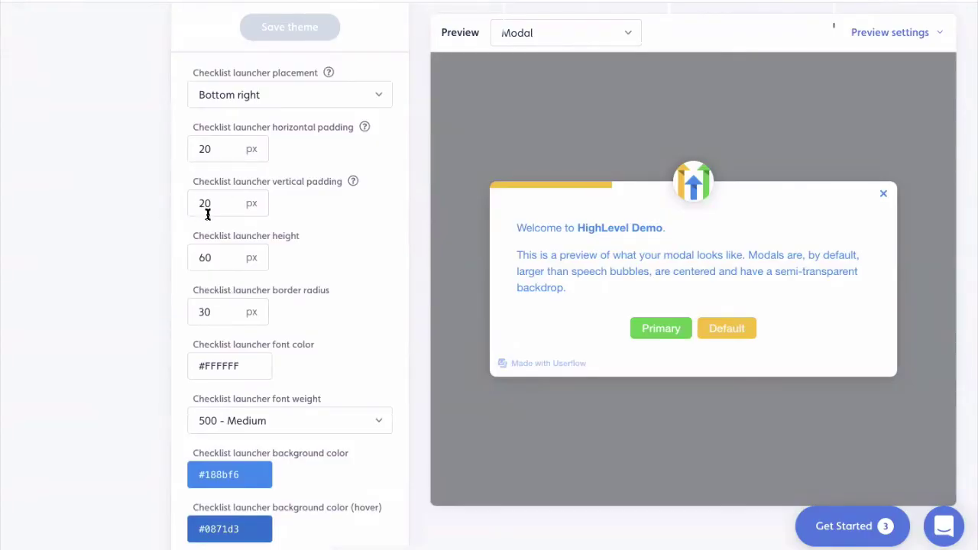
pyautogui.scroll(5, 266, 203)
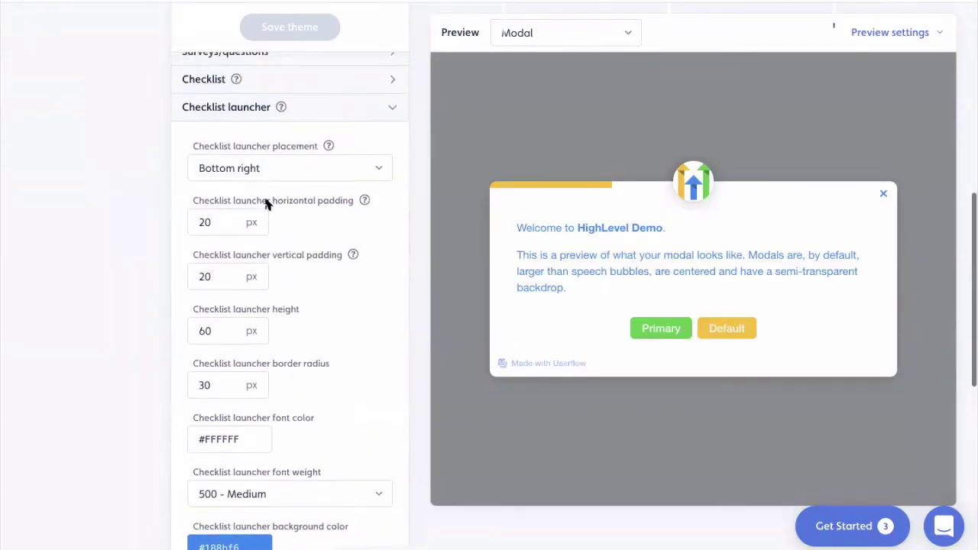
pyautogui.scroll(4, 265, 203)
pyautogui.scroll(-2, 265, 204)
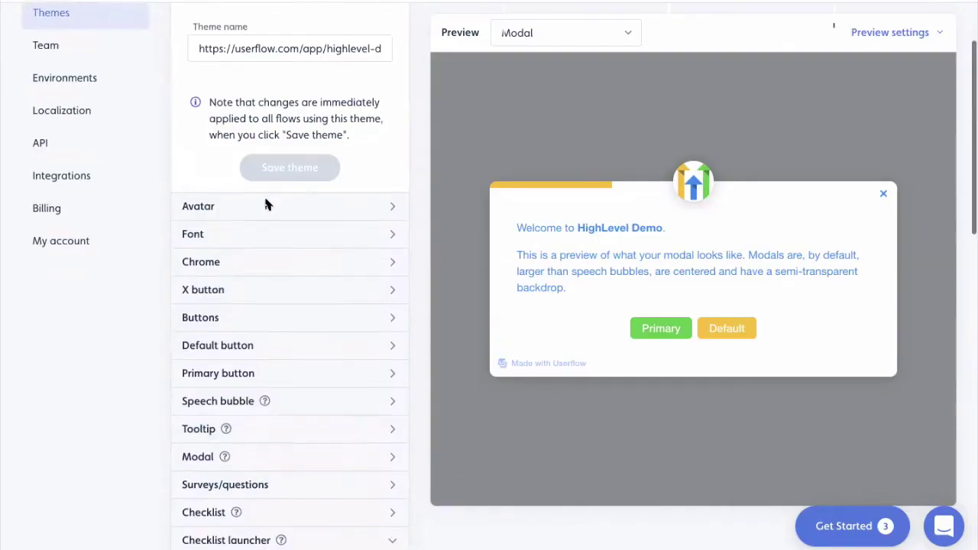
pyautogui.click(267, 207)
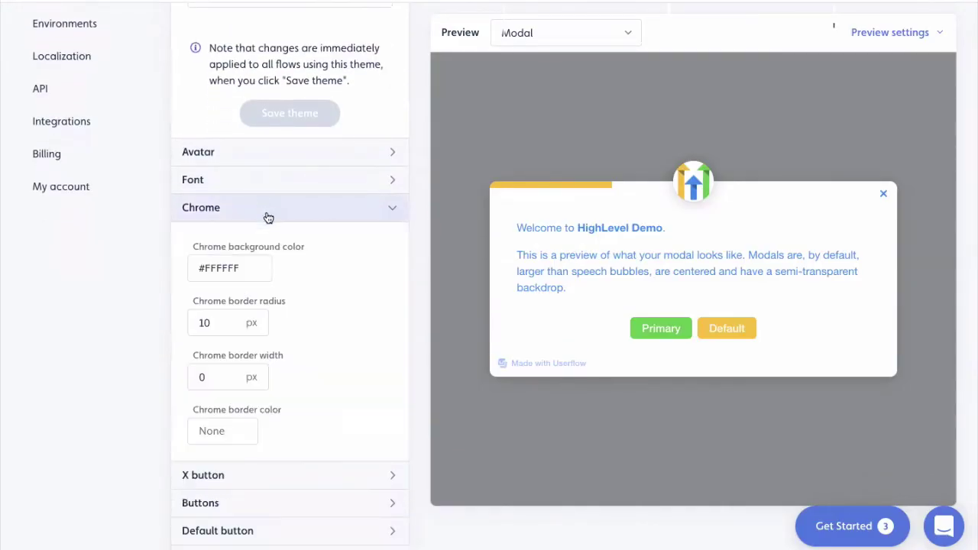
pyautogui.click(247, 269)
pyautogui.click(241, 375)
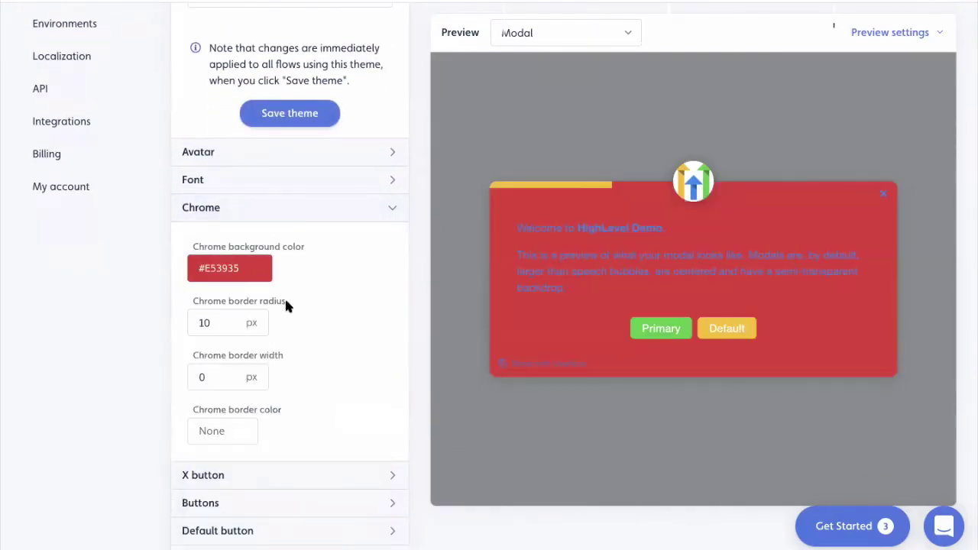
pyautogui.click(264, 276)
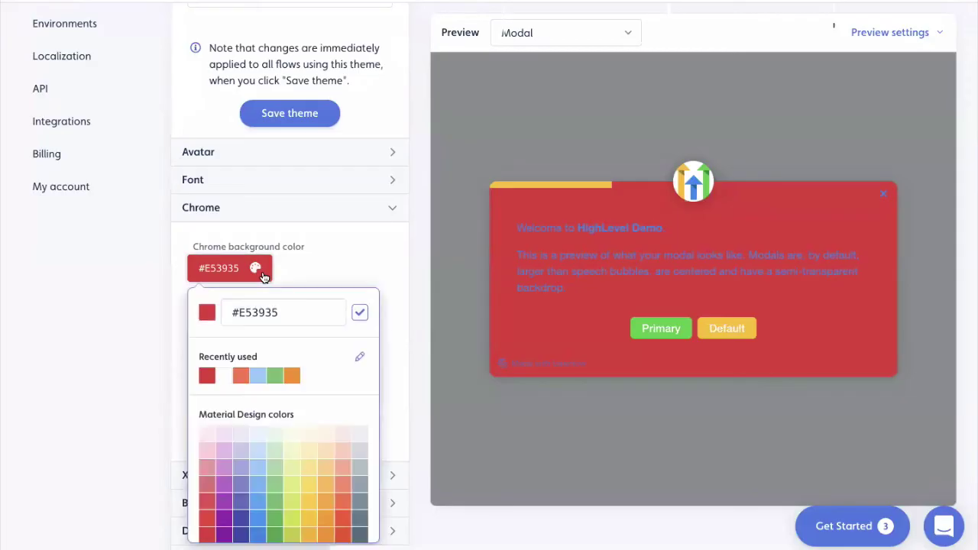
pyautogui.click(222, 373)
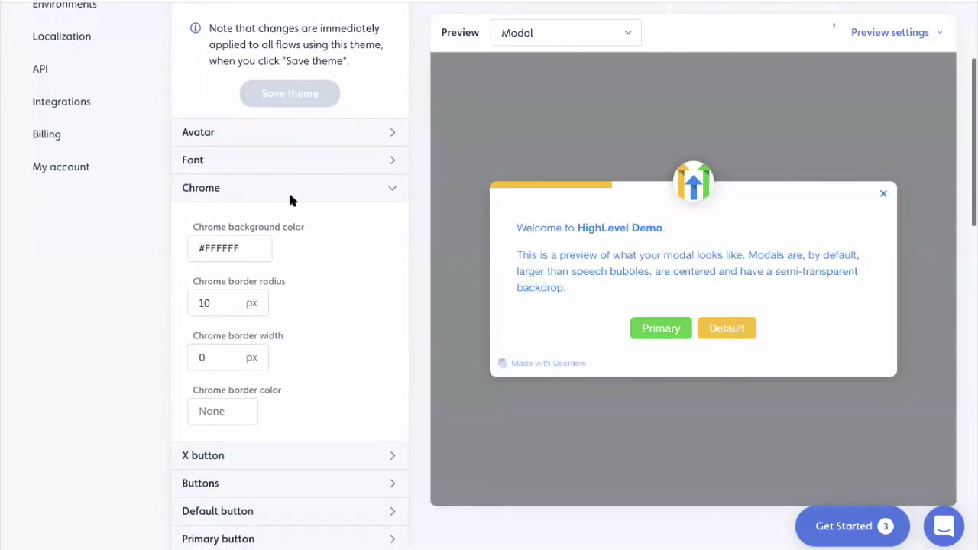
pyautogui.click(319, 168)
pyautogui.scroll(-10, 321, 170)
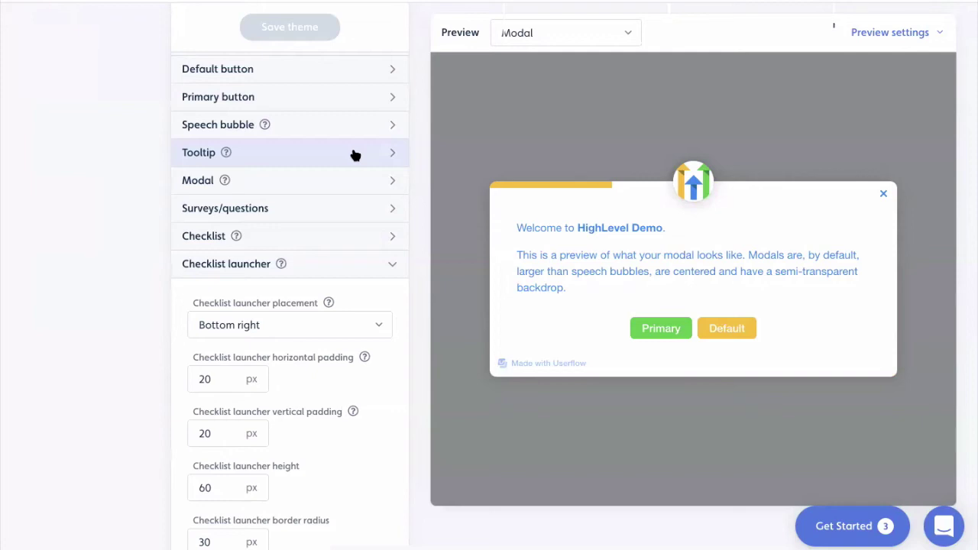
pyautogui.scroll(12, 354, 155)
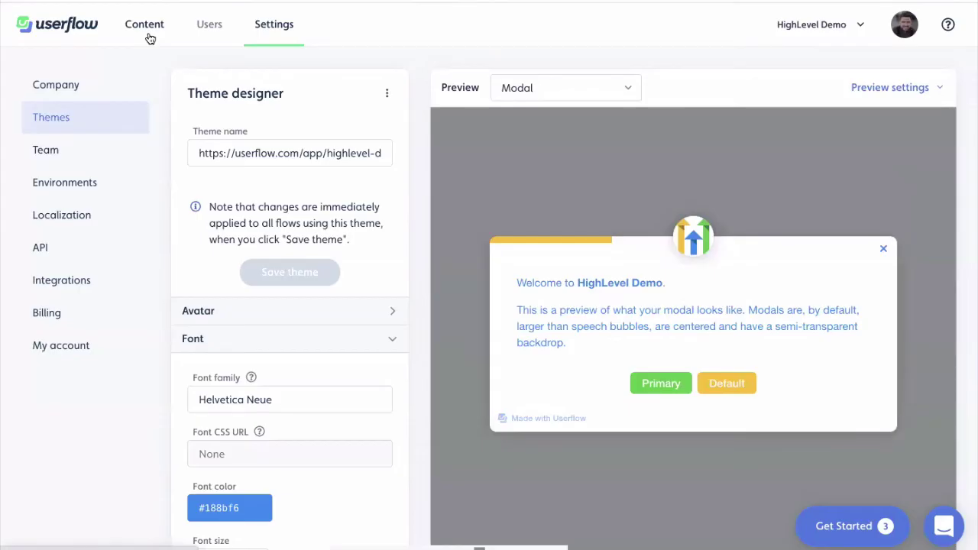
# Go via Content back to Settings and view the API keys page, which has none yet.
pyautogui.click(147, 29)
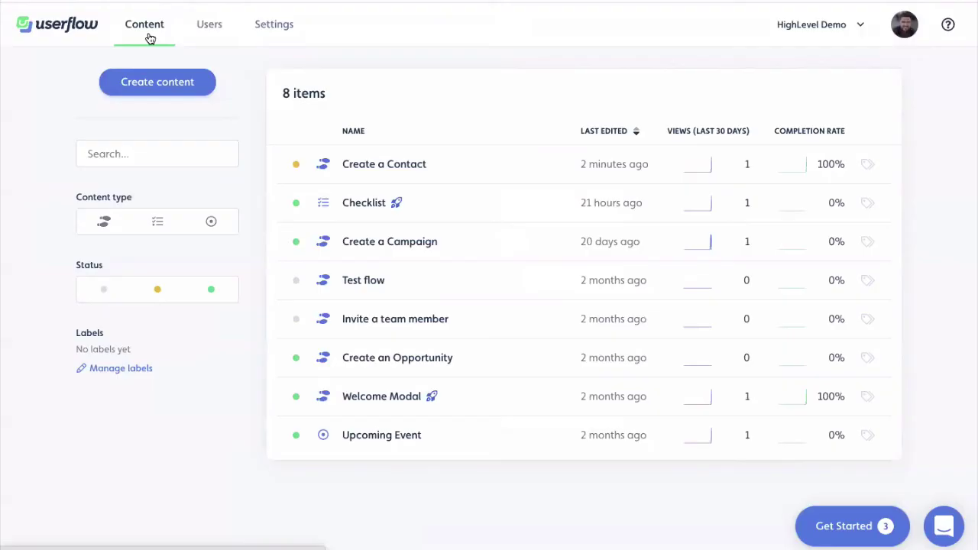
pyautogui.click(274, 26)
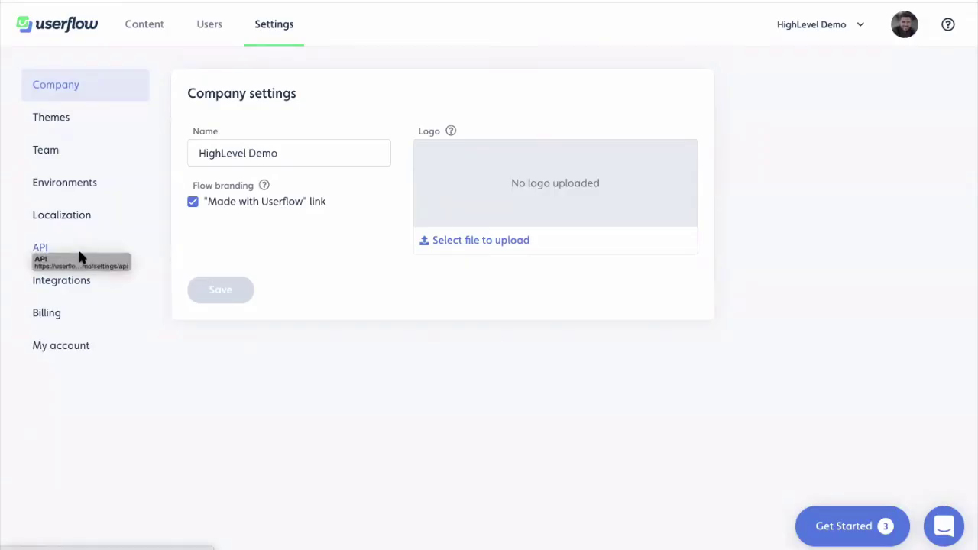
pyautogui.click(46, 249)
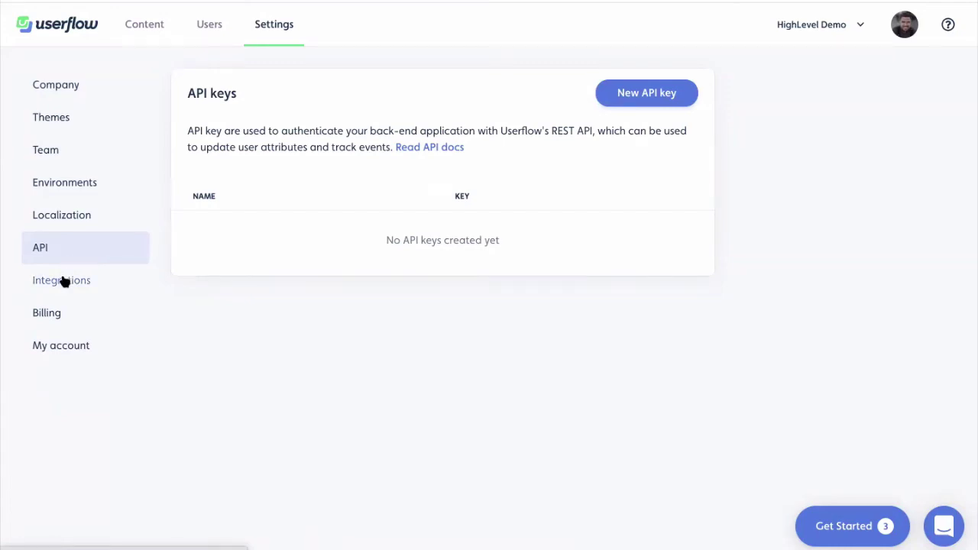
pyautogui.click(81, 280)
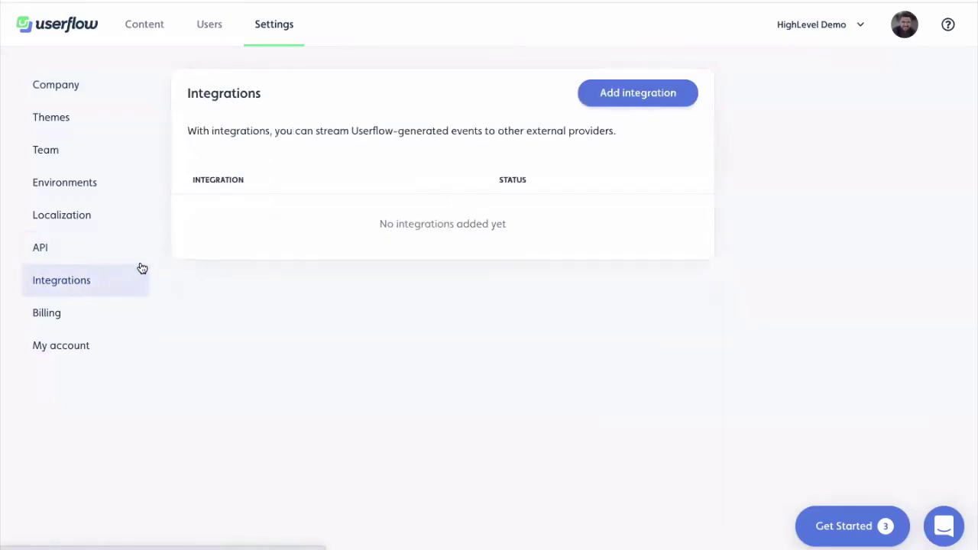
pyautogui.click(640, 97)
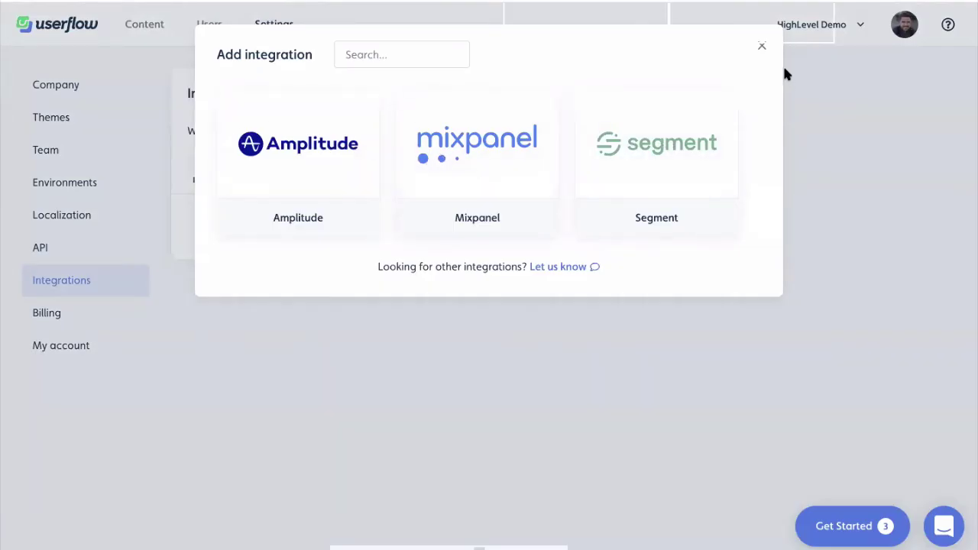
pyautogui.click(762, 47)
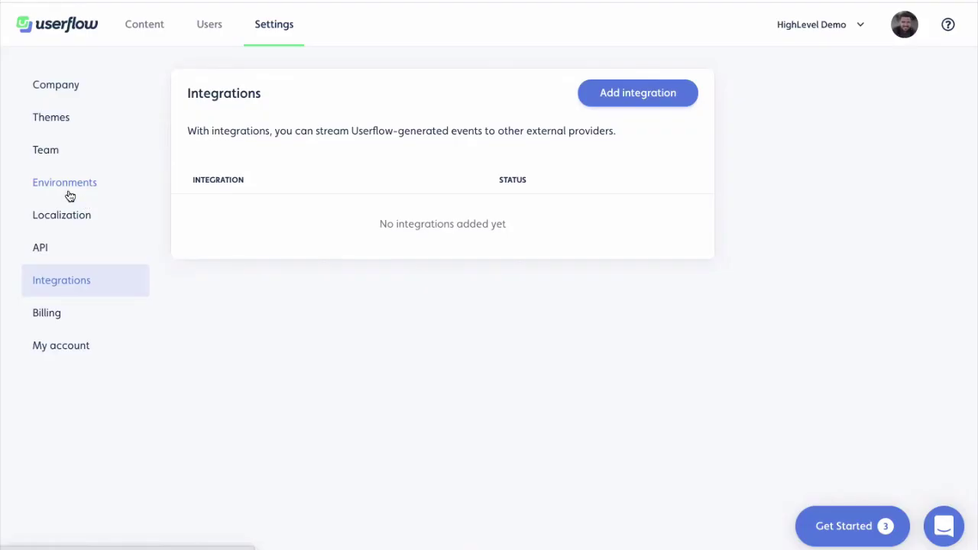
# Open the Checklist, try a User attribute auto-start condition, then remove it, keeping /*/dashboard only.
pyautogui.click(145, 23)
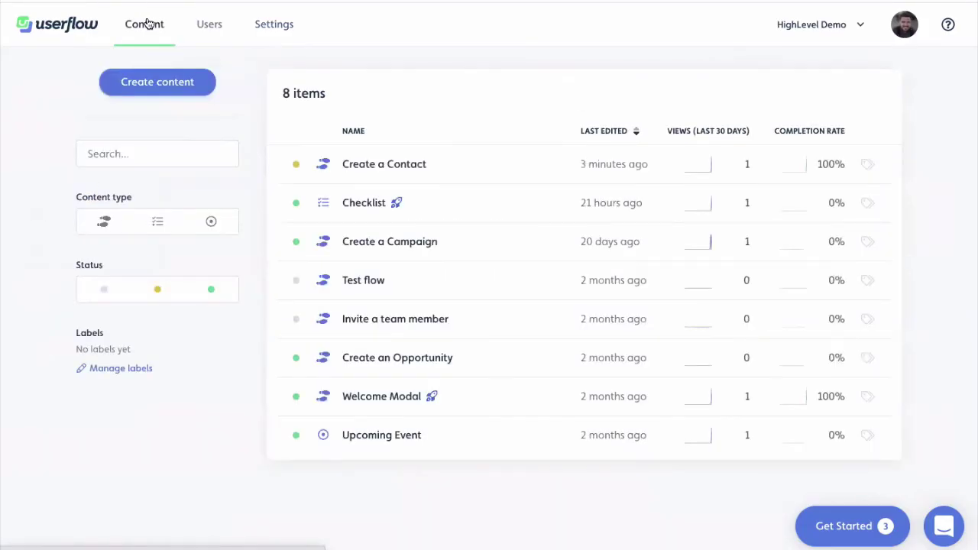
pyautogui.click(361, 206)
pyautogui.click(128, 243)
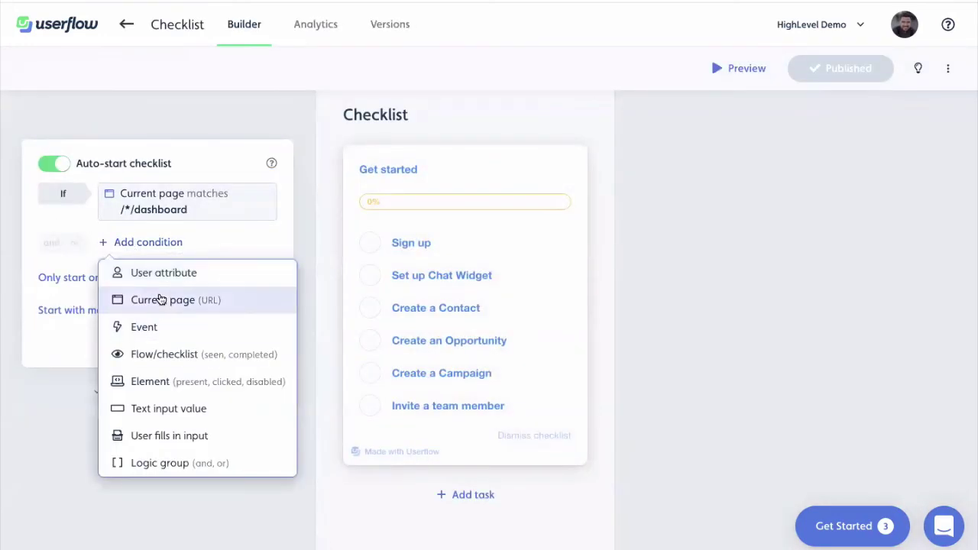
pyautogui.click(186, 275)
pyautogui.click(210, 301)
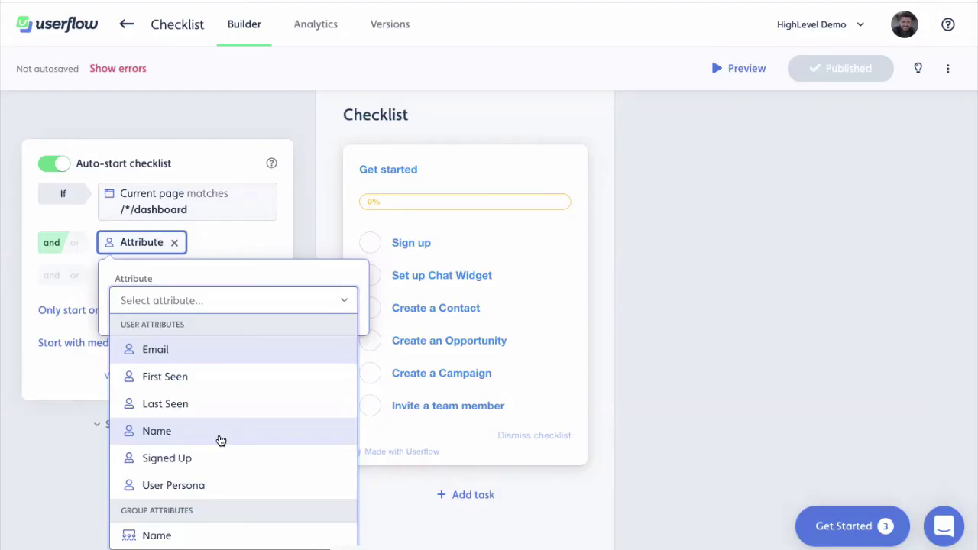
pyautogui.click(63, 428)
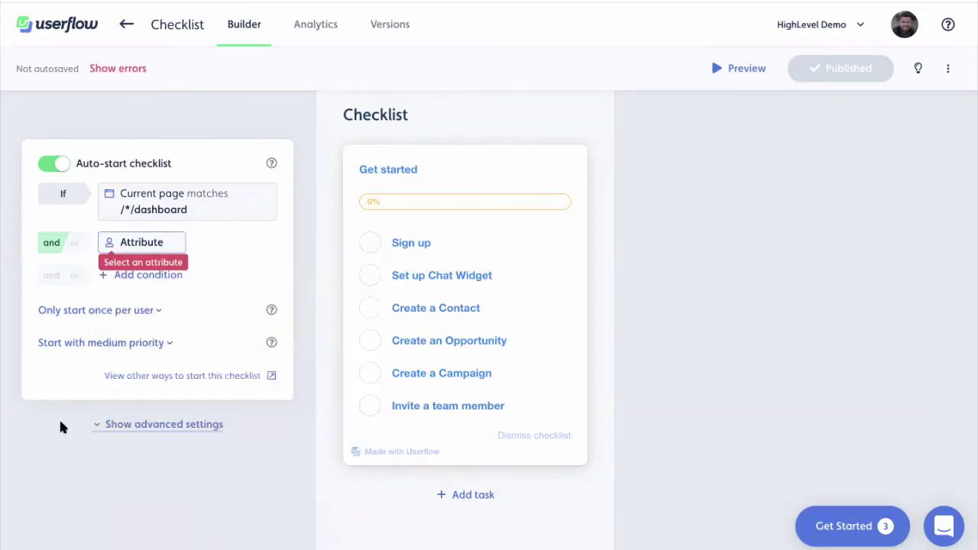
pyautogui.click(175, 243)
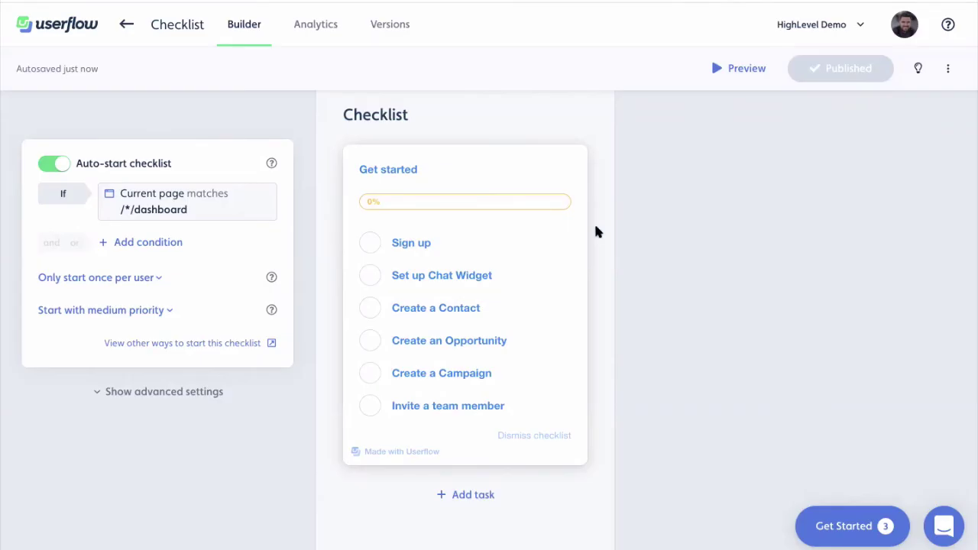
# Switch on 'Only show task if...' for the Create a Contact checklist task.
pyautogui.click(436, 312)
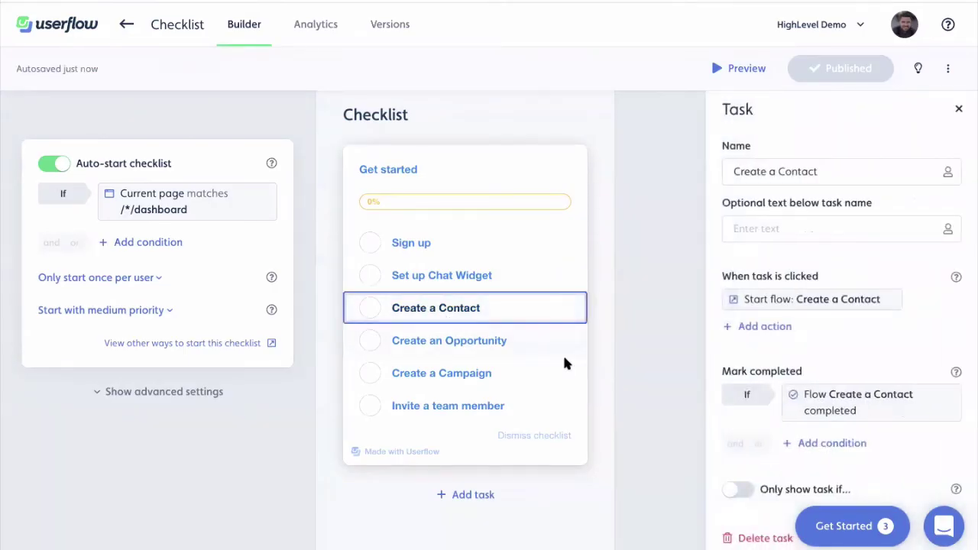
pyautogui.scroll(-1, 797, 451)
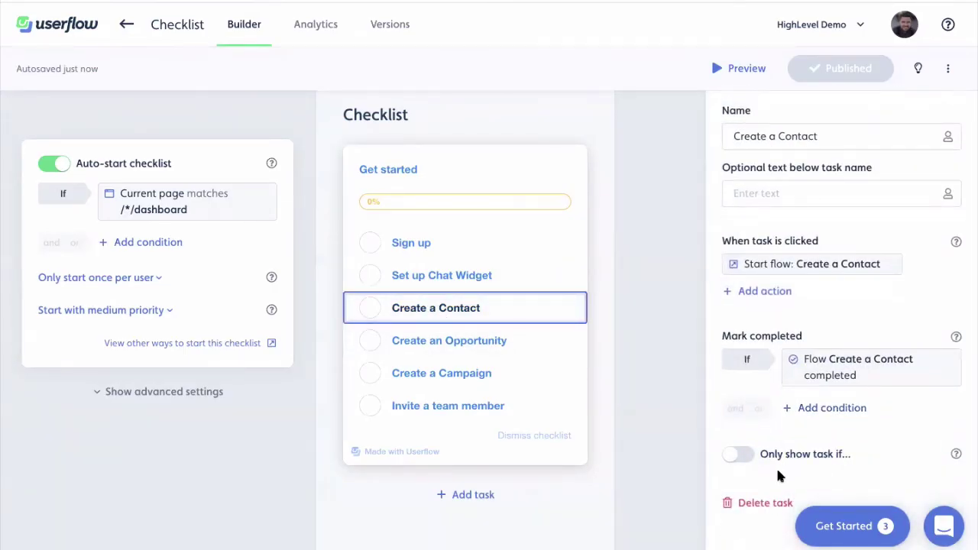
pyautogui.click(738, 456)
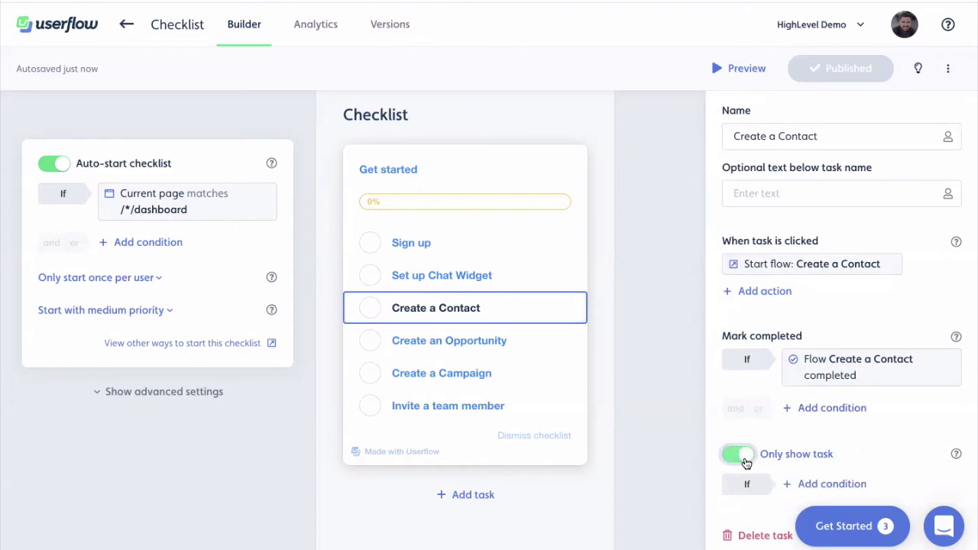
pyautogui.scroll(-1, 742, 461)
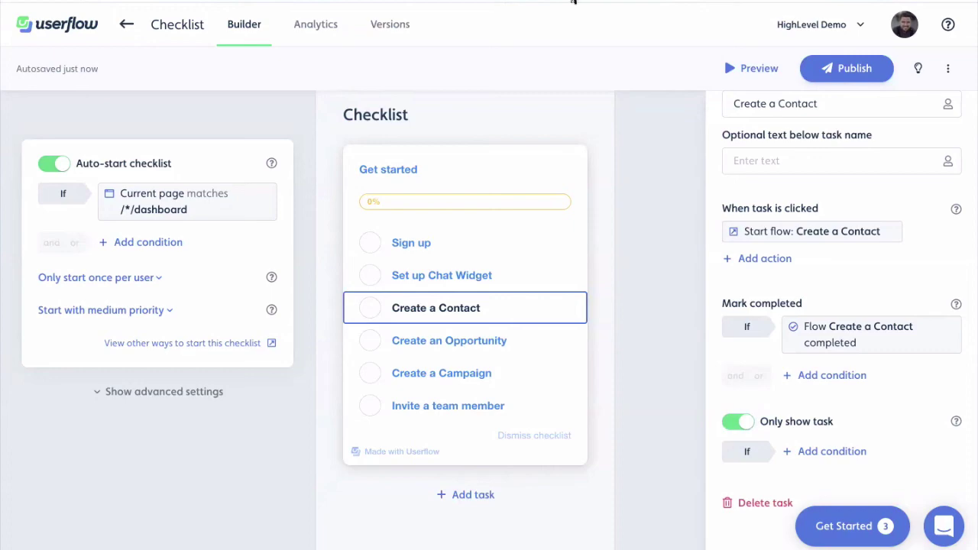
pyautogui.click(574, 1)
# Load userflow.com pricing and review Startup $200, Pro $480, Enterprise and the 14-day free trial.
pyautogui.write('pri')
pyautogui.press('Return')
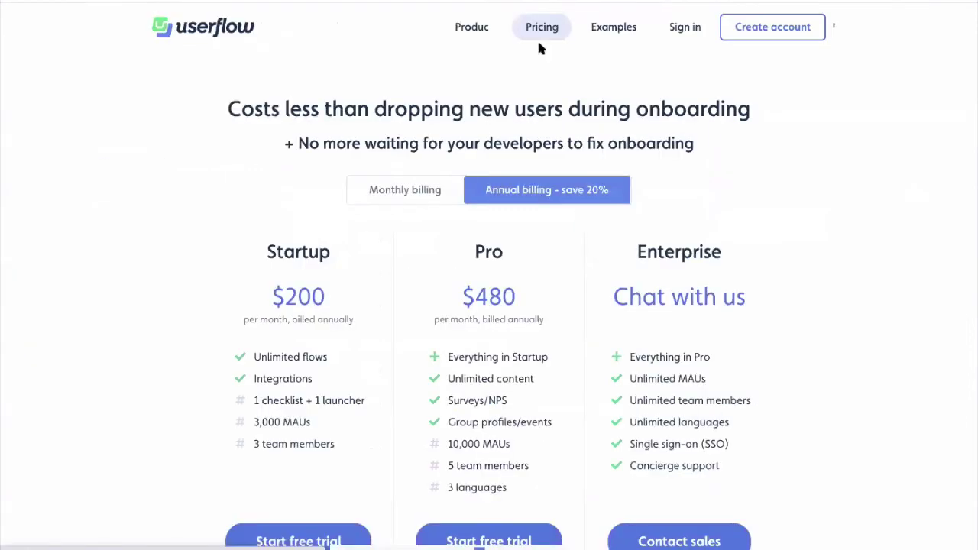
pyautogui.scroll(-1, 430, 332)
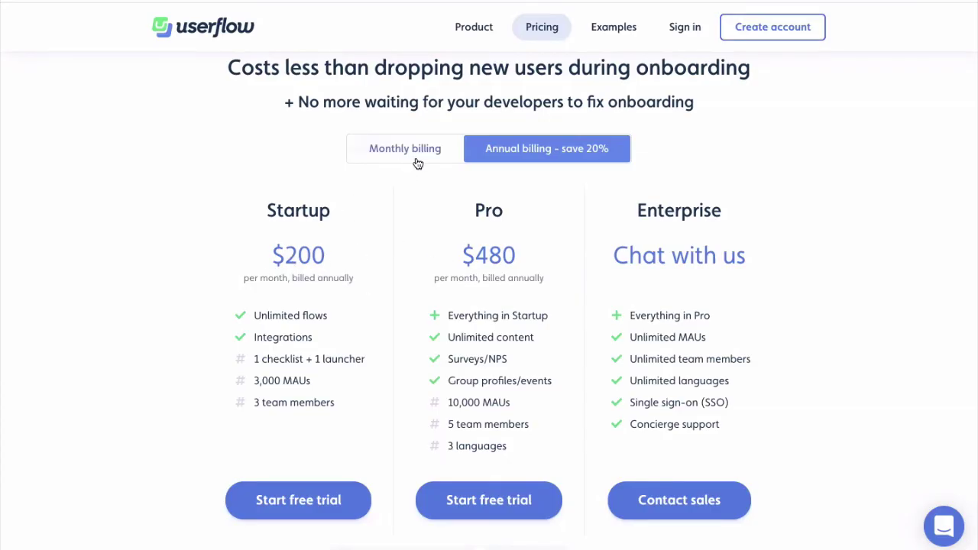
pyautogui.scroll(-2, 410, 385)
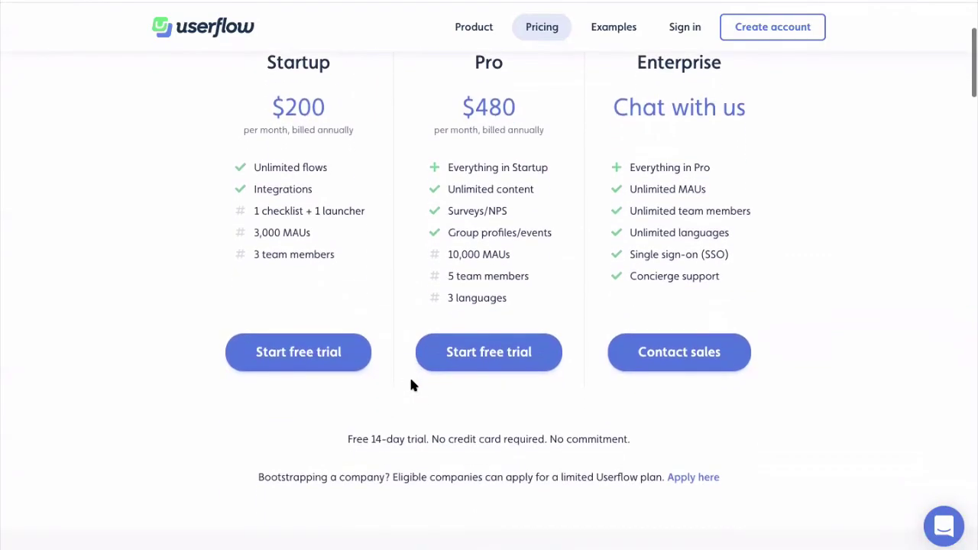
pyautogui.scroll(-1, 411, 384)
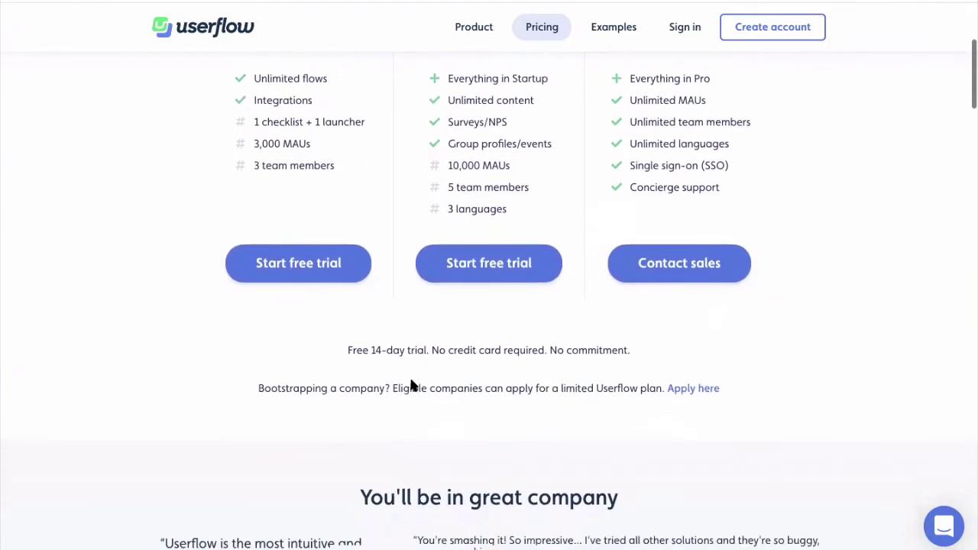
pyautogui.scroll(-2, 410, 384)
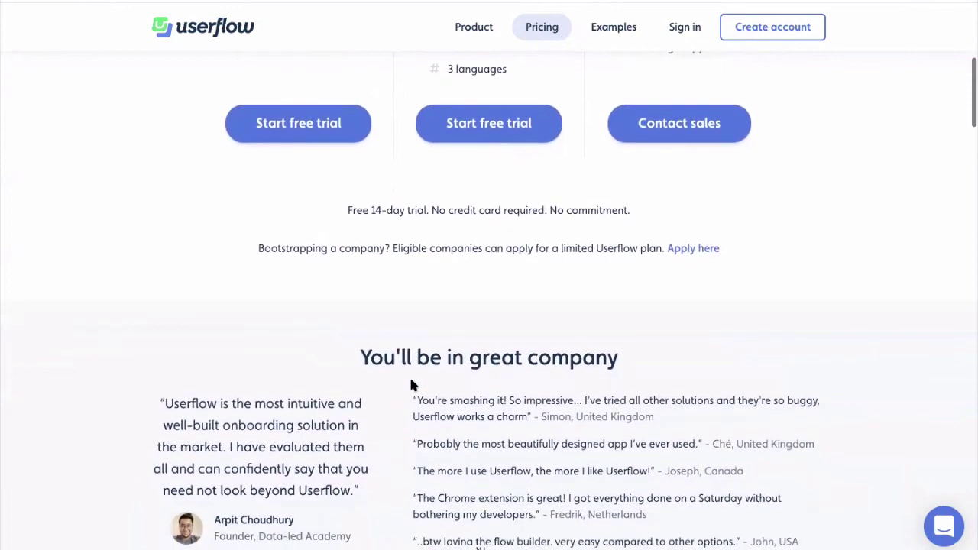
pyautogui.scroll(2, 411, 384)
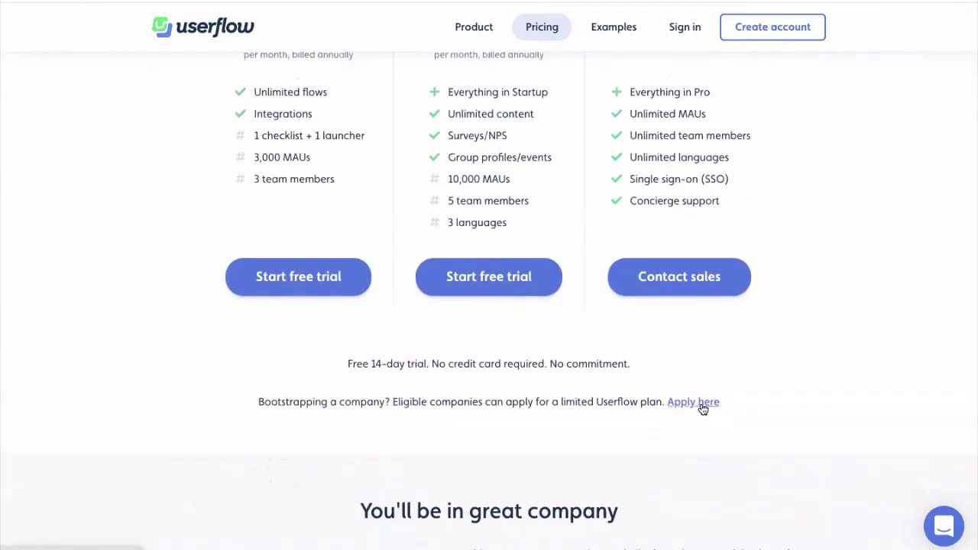
pyautogui.scroll(3, 592, 382)
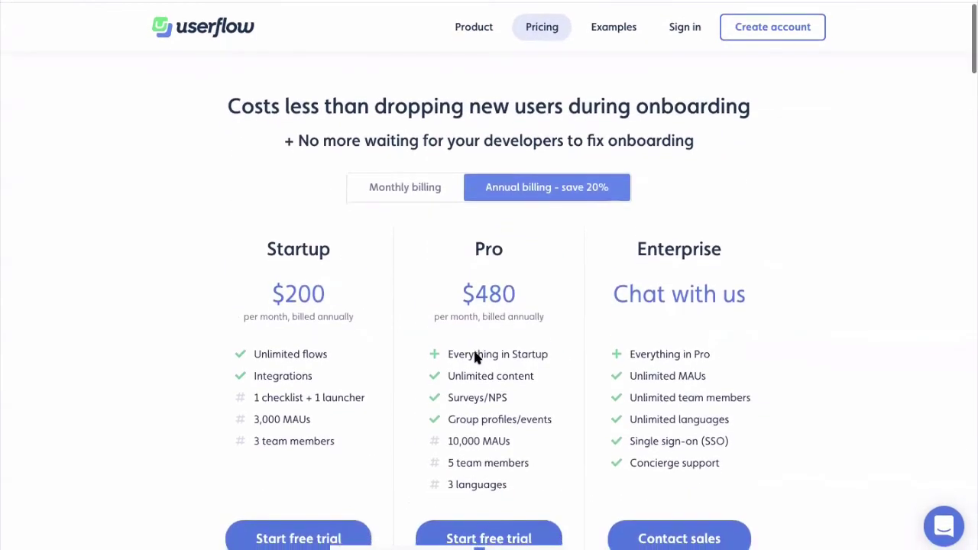
pyautogui.scroll(-2, 475, 357)
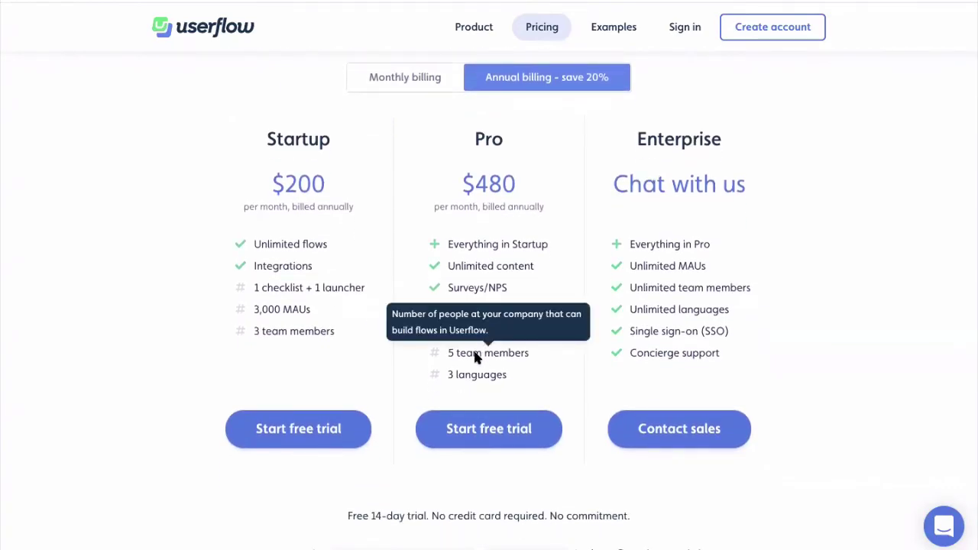